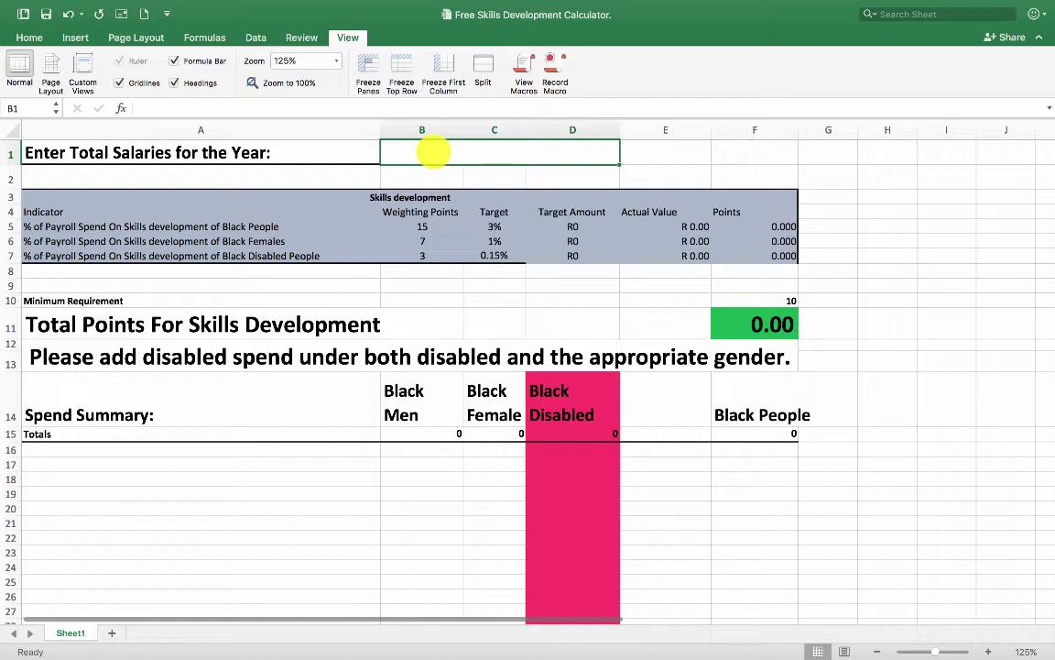
Step: Enter 2,500,000 in cell B1 as the year's total salaries
text(2,500,)
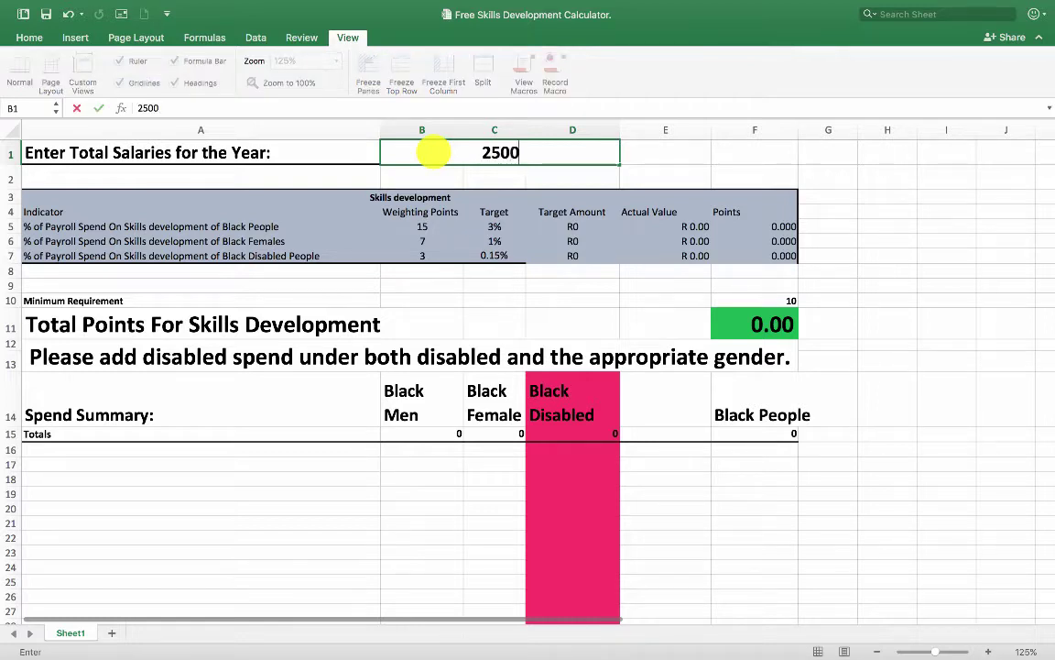
text(000)
key(Return)
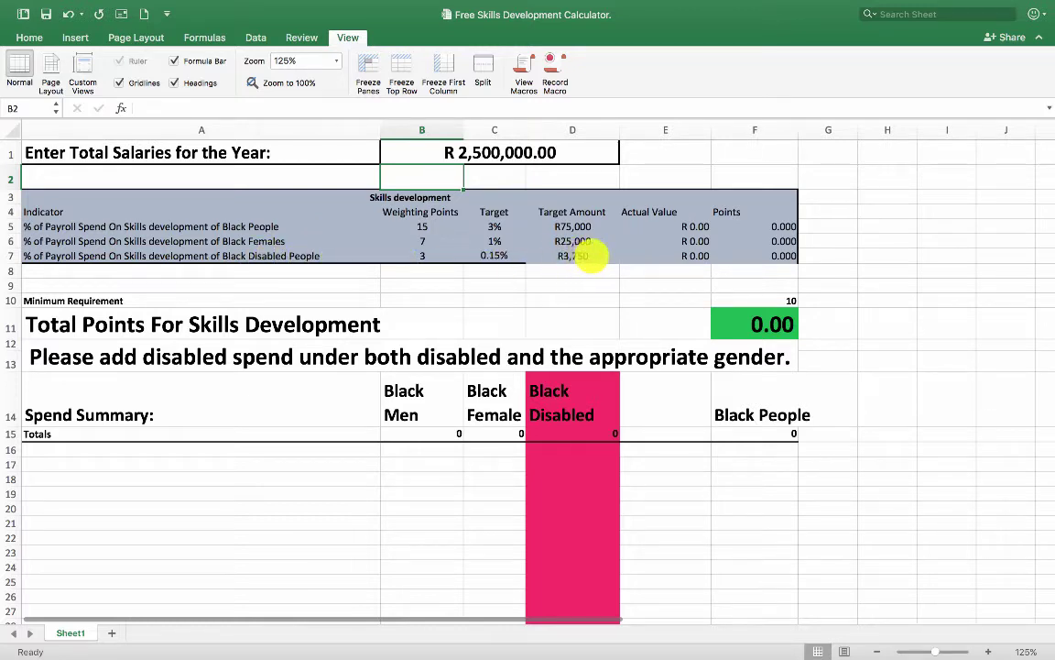
key(Down)
key(Down)
key(Down)
key(Right)
key(Right)
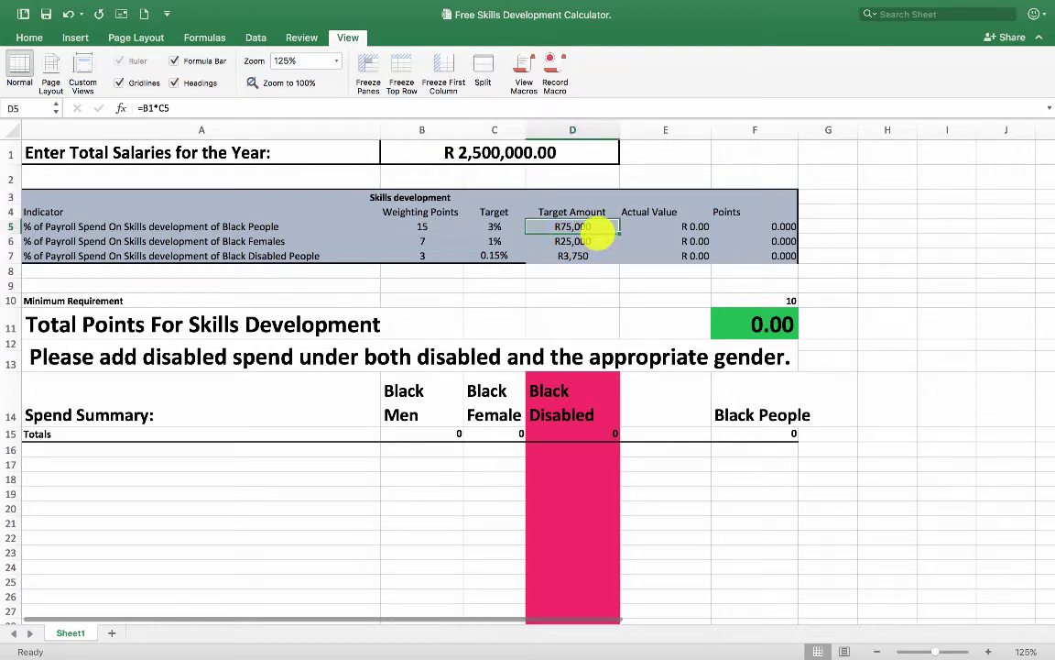
click(581, 241)
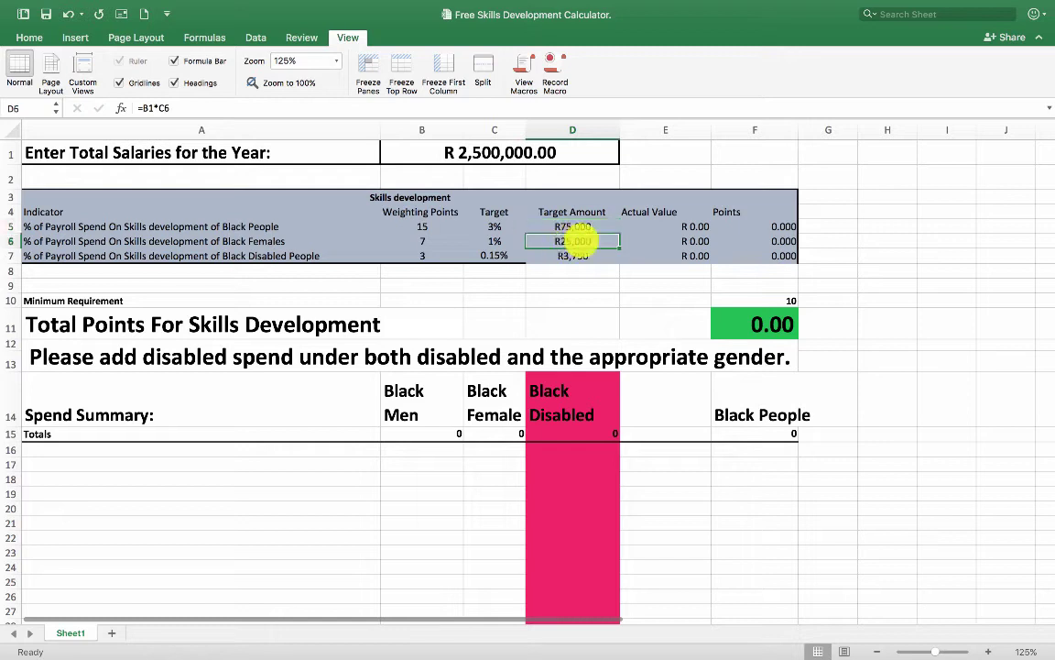
click(555, 225)
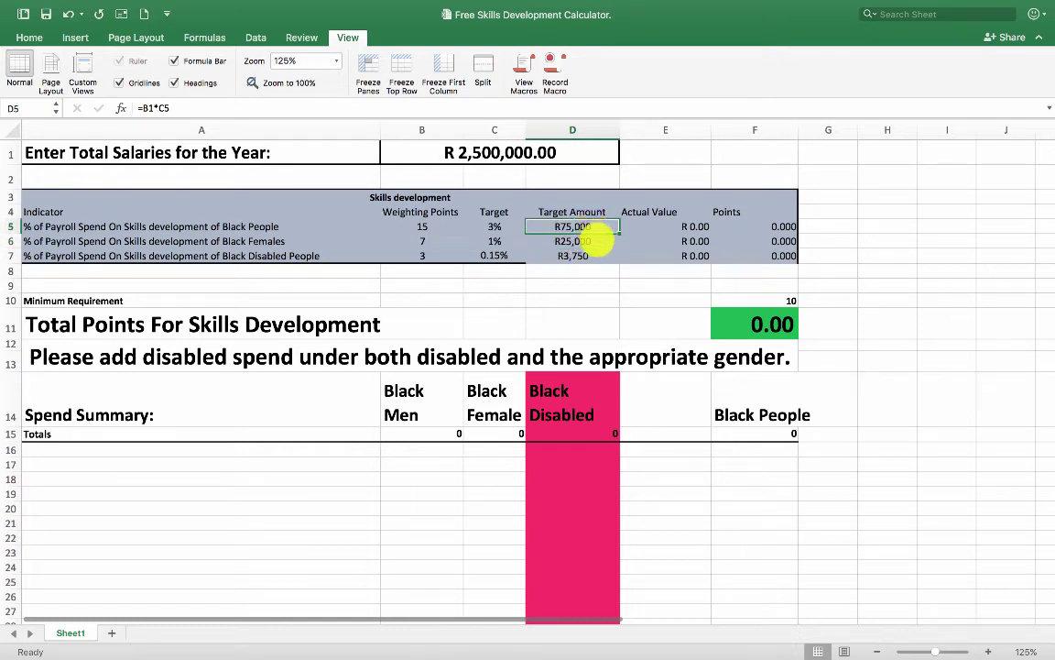
click(595, 255)
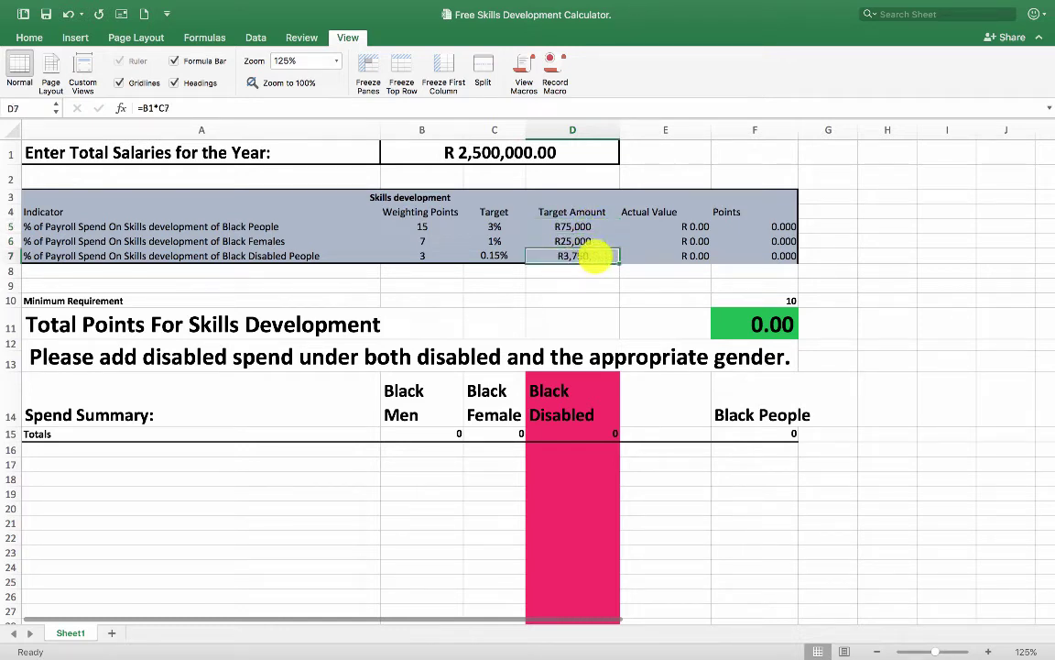
click(580, 227)
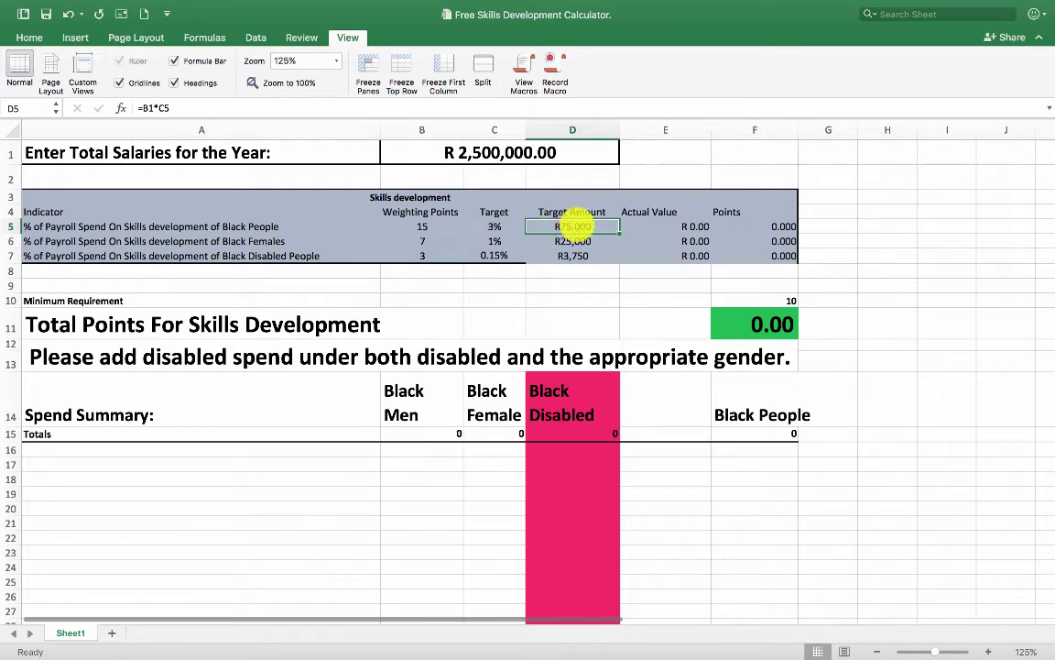
click(574, 240)
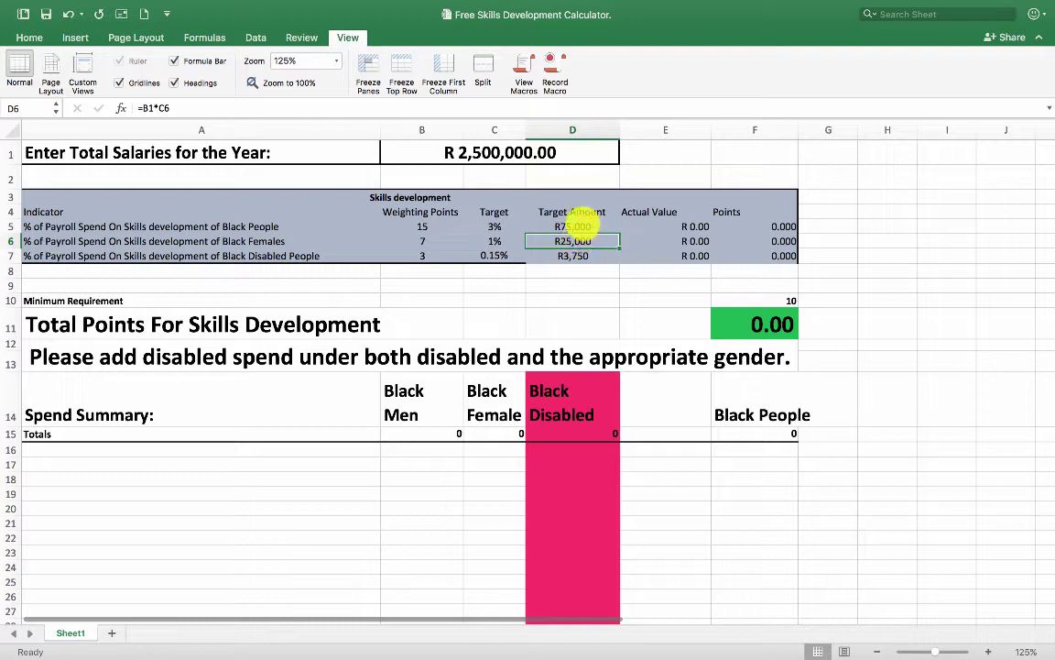
click(580, 225)
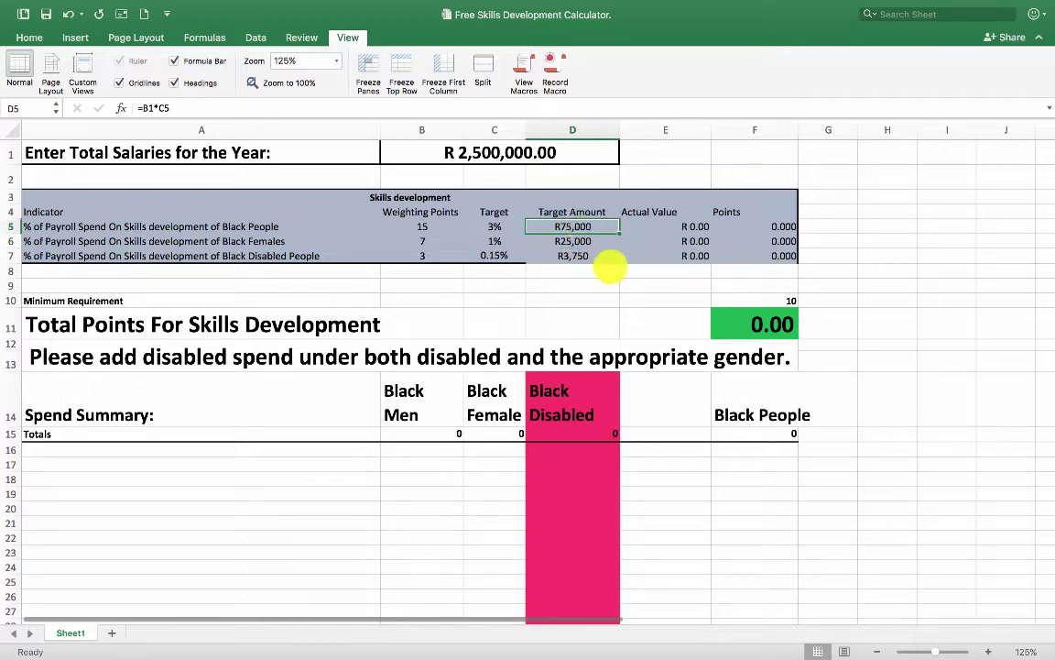
scroll(570, 256, down, 1)
scroll(570, 256, right, 1)
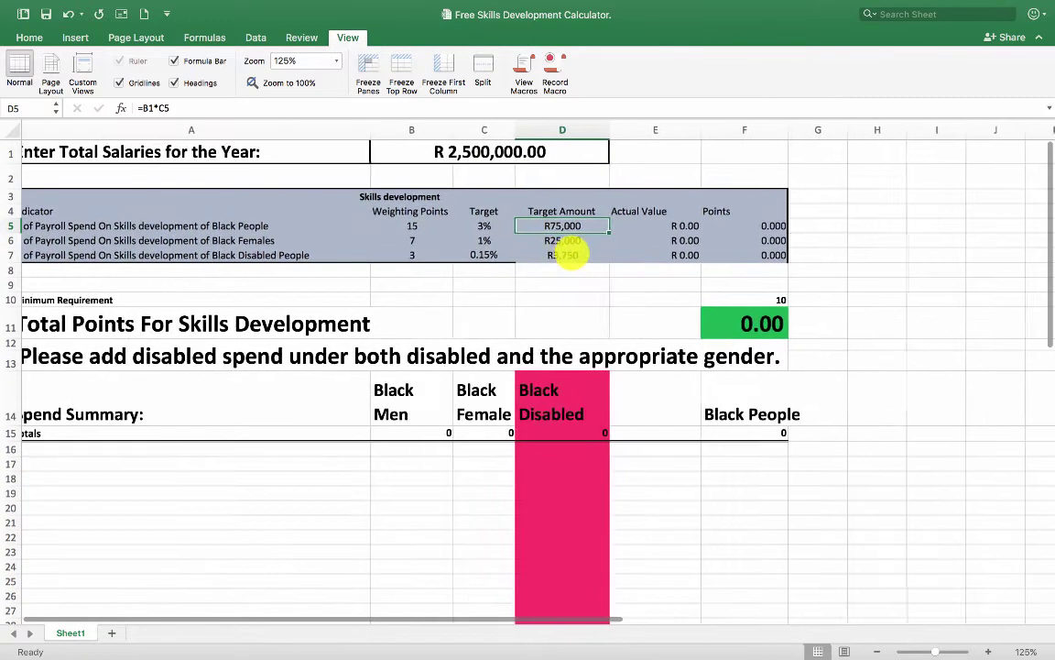
click(572, 254)
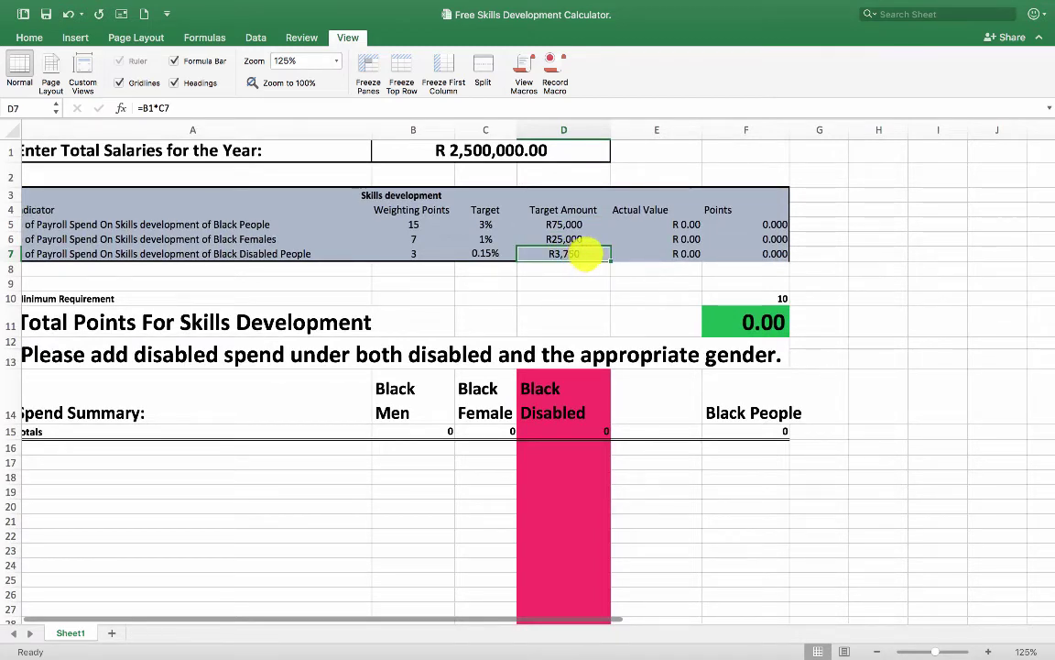
click(578, 239)
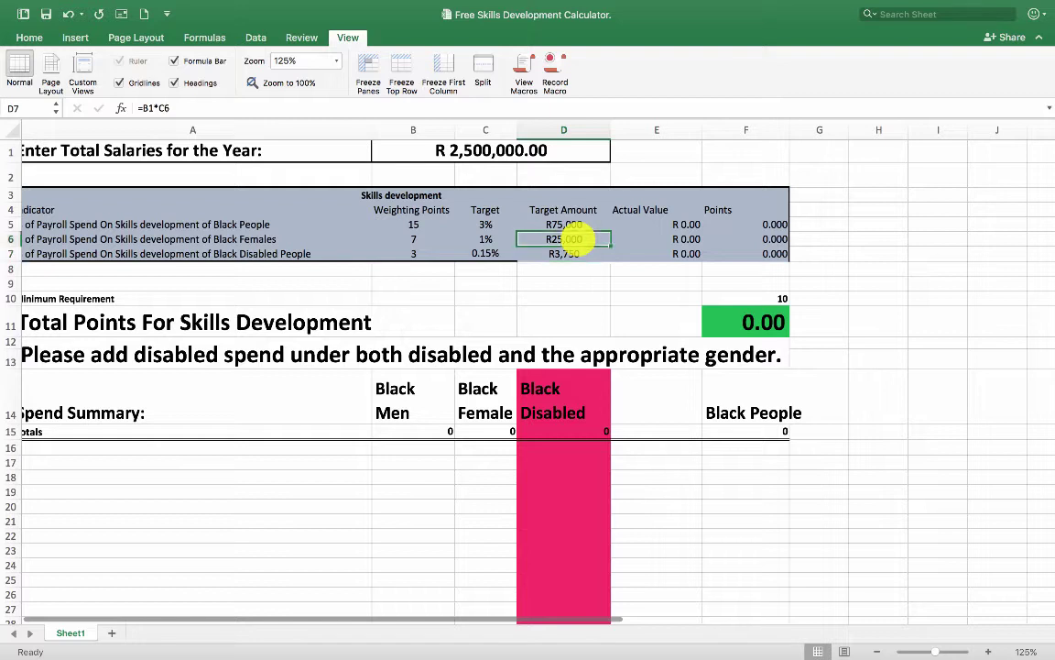
click(582, 224)
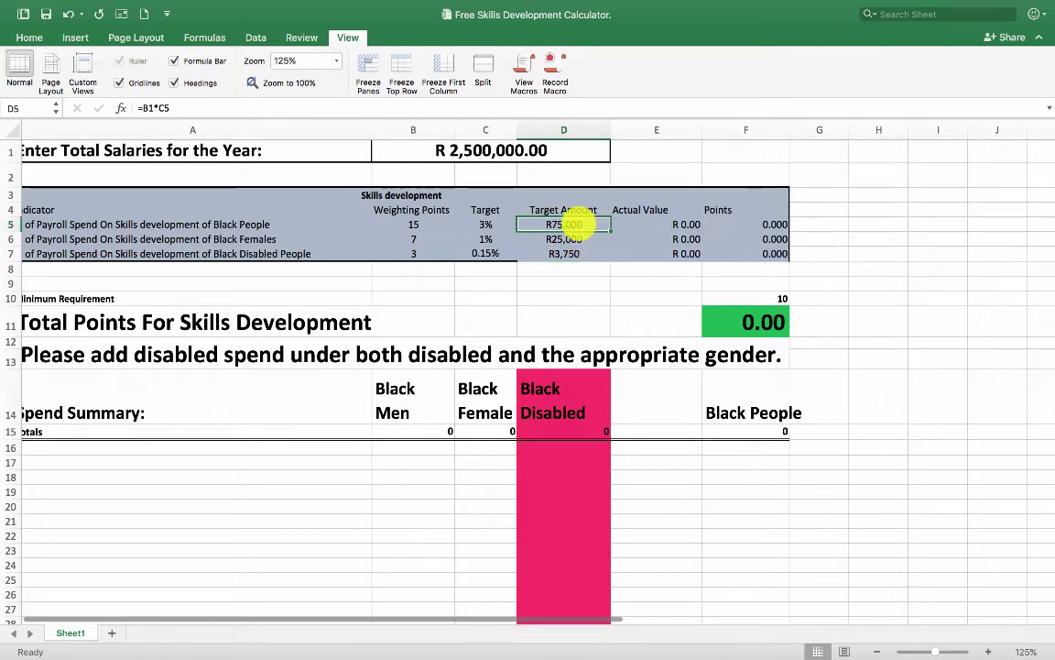
scroll(496, 261, left, 1)
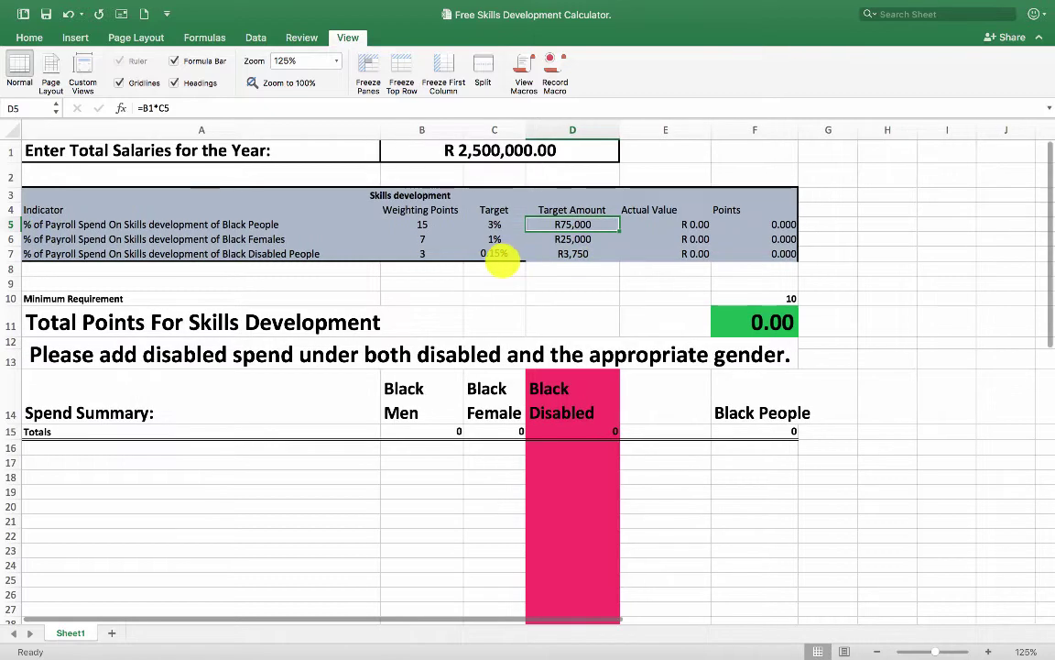
scroll(540, 283, down, 3)
Step: Add the first learner's name in row 16 with 12000 Black Female spend
scroll(540, 283, down, 1)
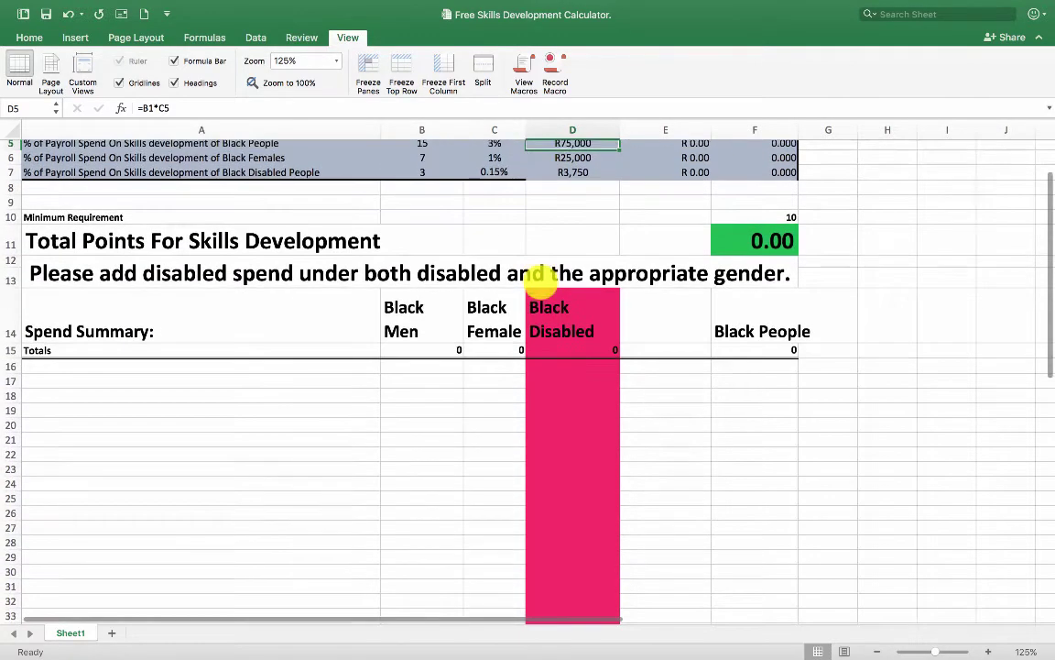
click(75, 361)
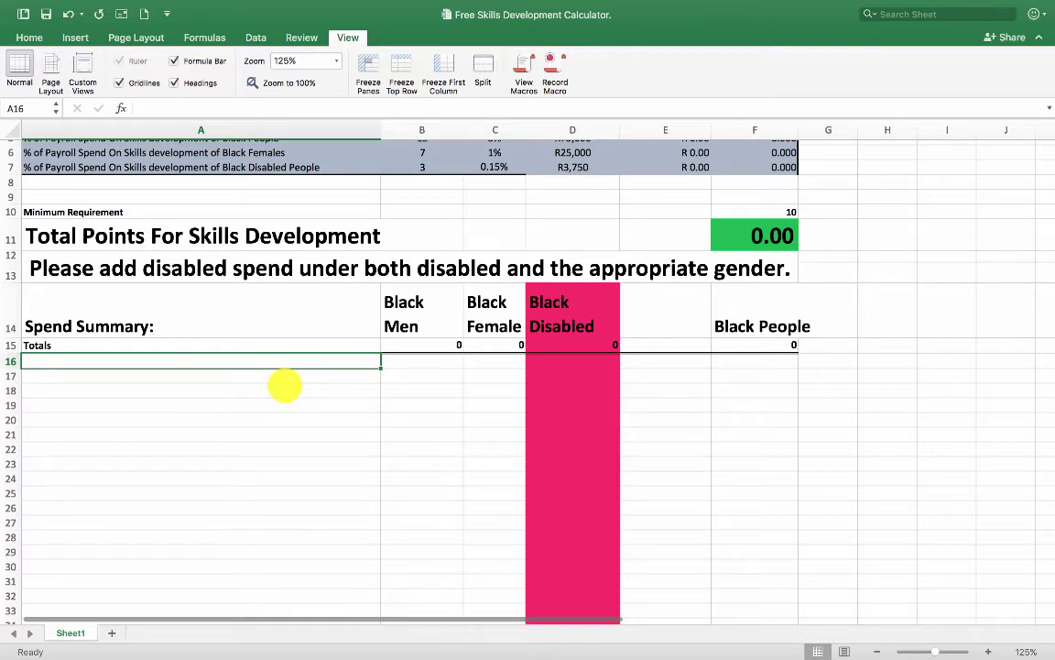
text(Kha)
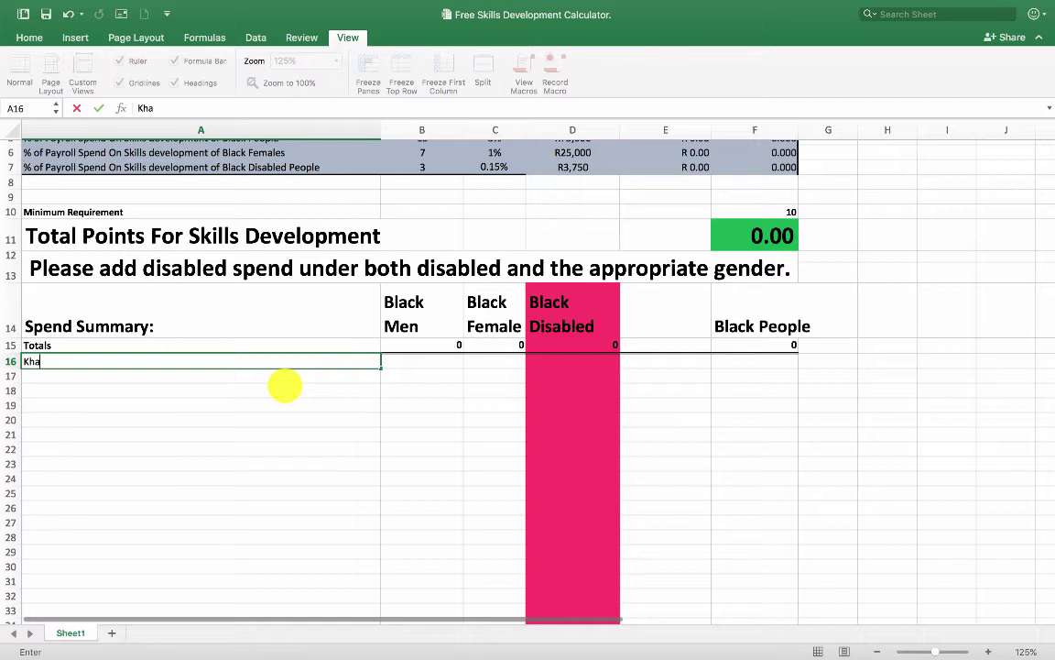
text(nye)
key(Tab)
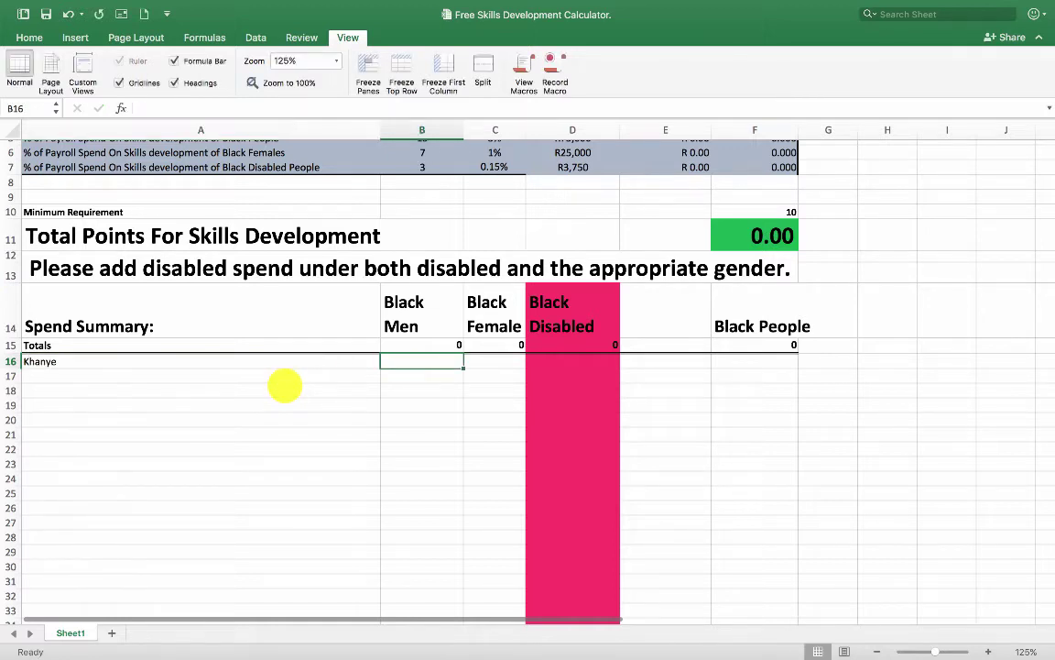
key(Tab)
text(12000)
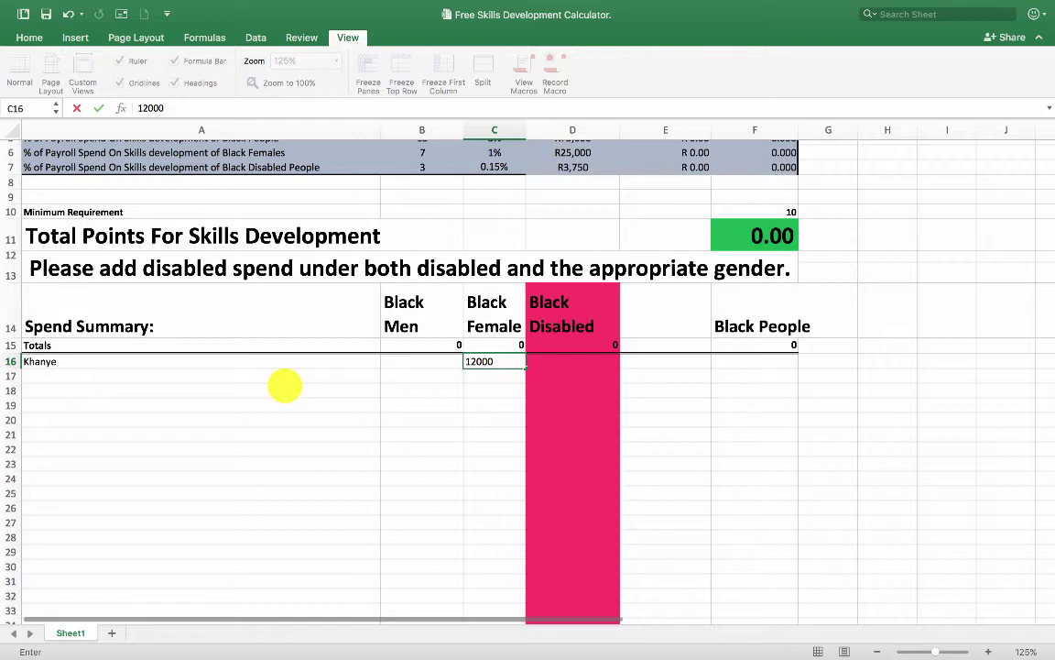
key(Return)
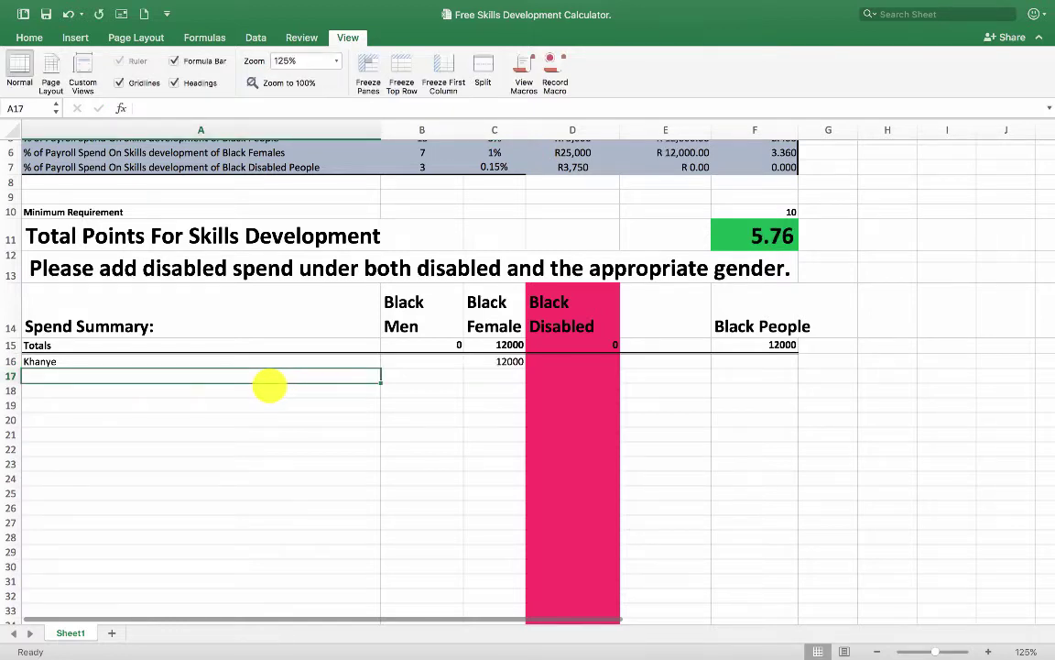
Step: Add a second learner's name in row 17 with 12000 Black Female spend
text(Nk)
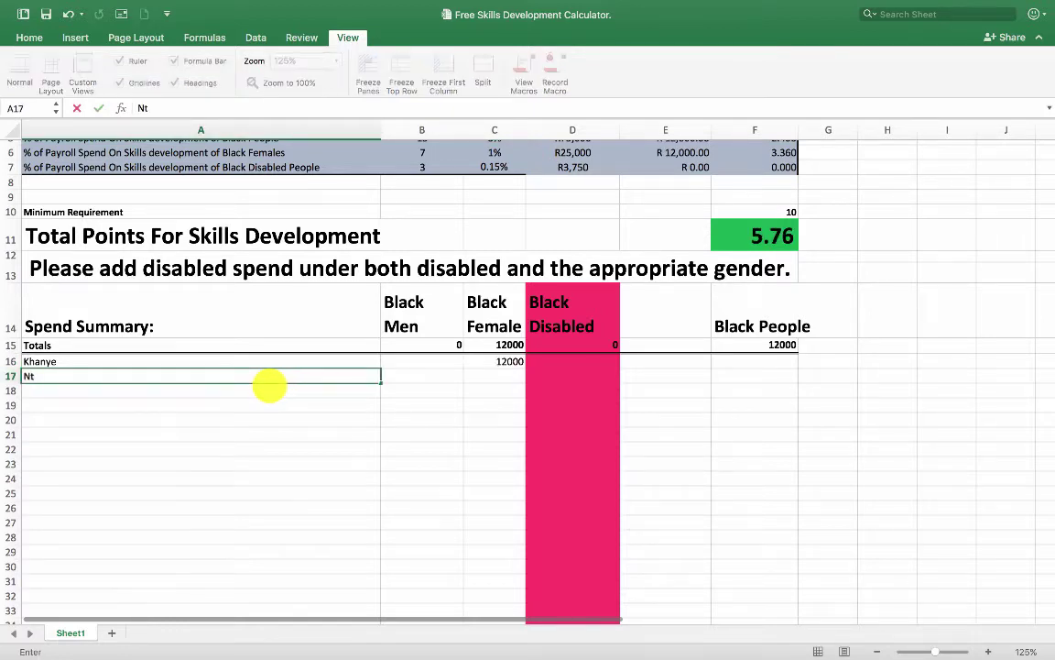
key(BackSpace)
text(ko)
key(BackSpace)
text(wanda)
key(Tab)
key(Tab)
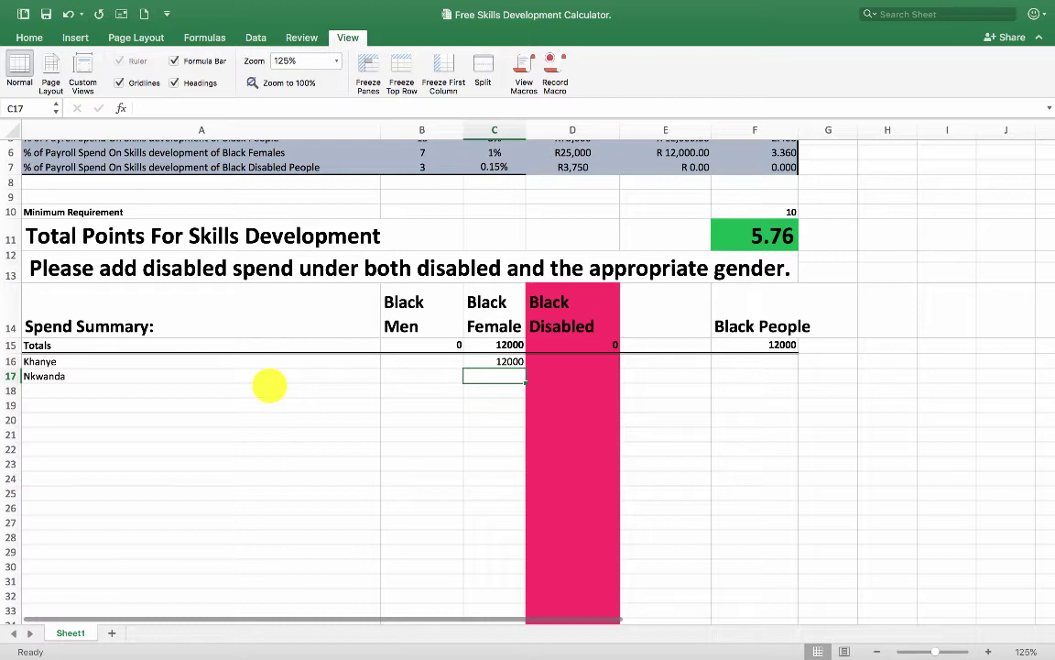
text(12000)
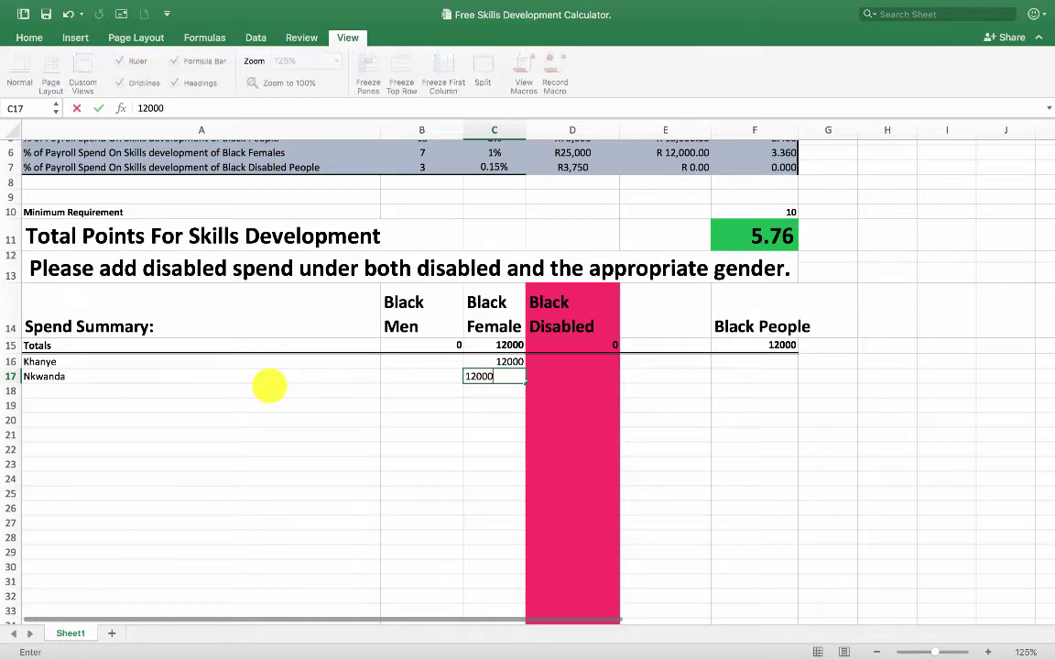
key(Return)
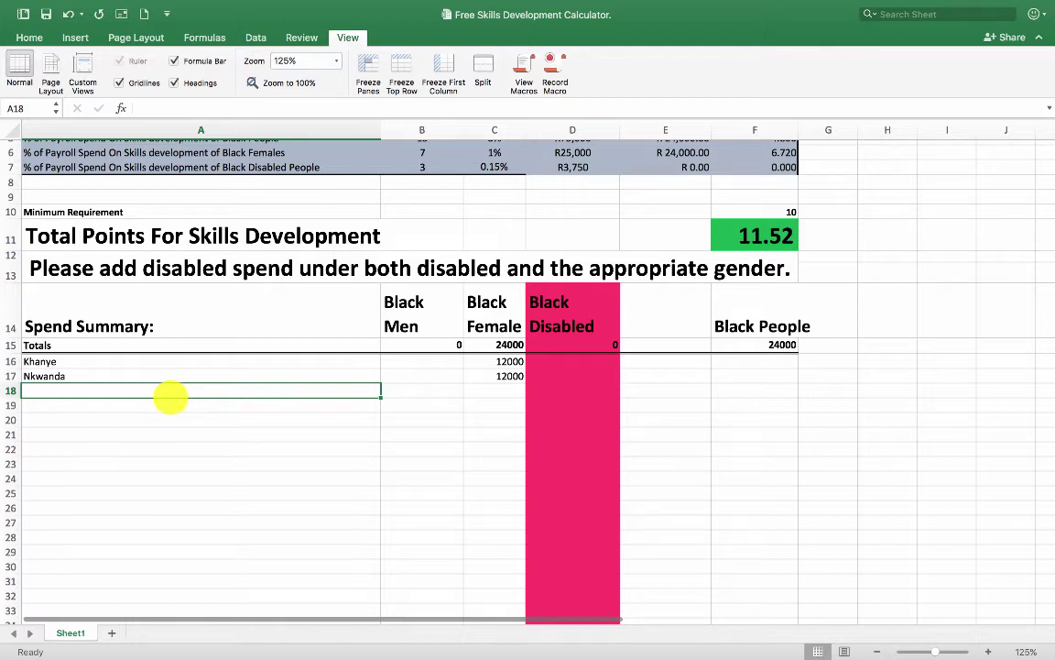
Step: Enter the third learner in row 18 with 20000 Black Female and 20000 Black Disabled spend
text(Sparr)
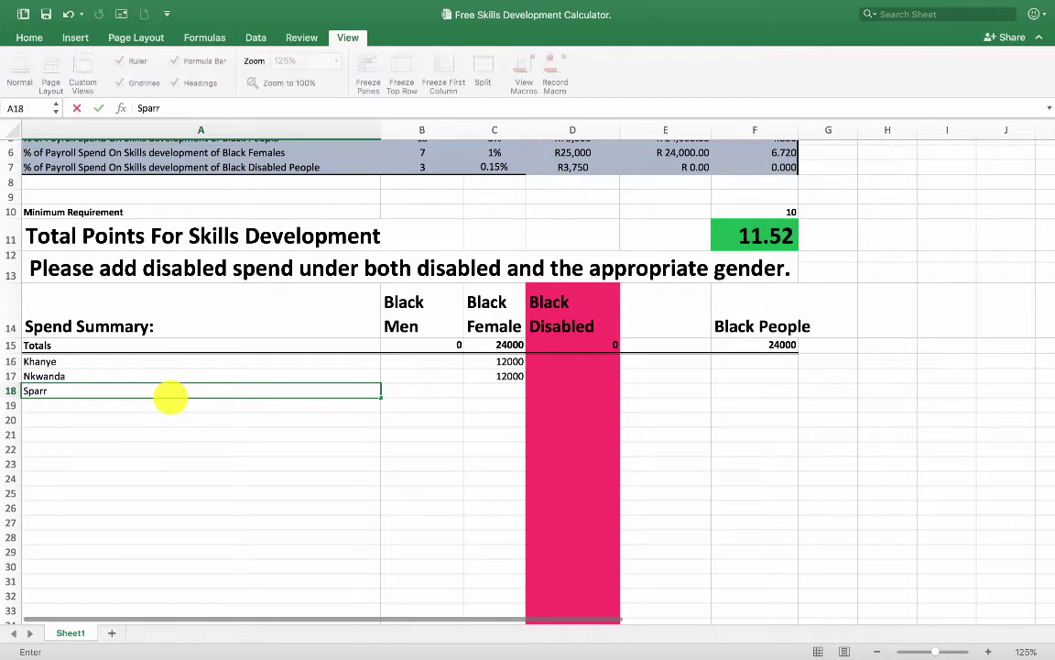
text(ow)
key(Tab)
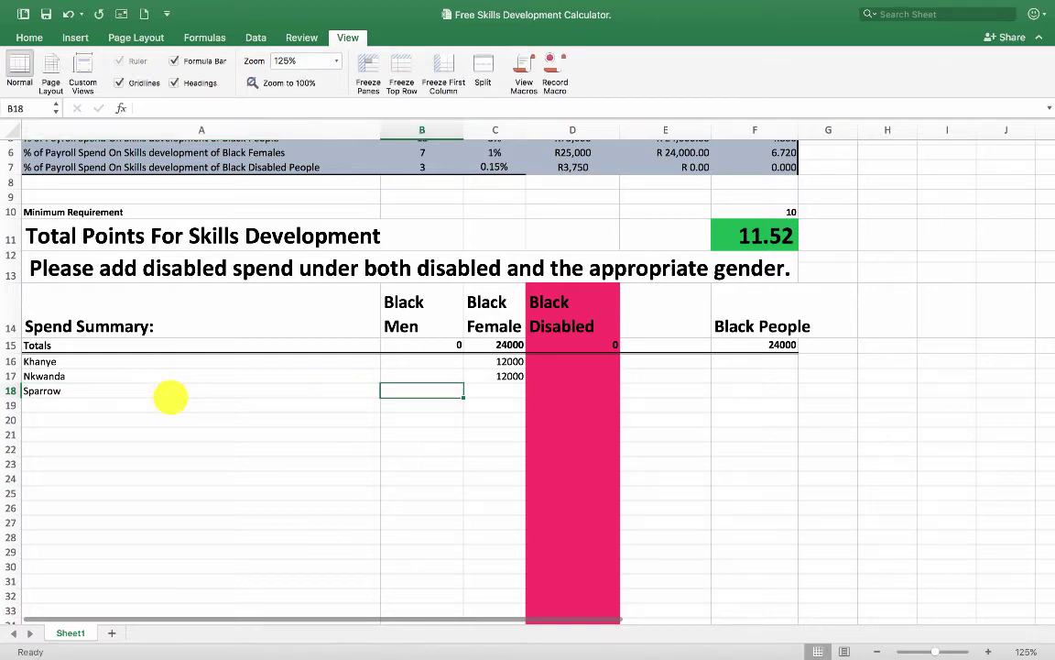
key(Tab)
text(20000)
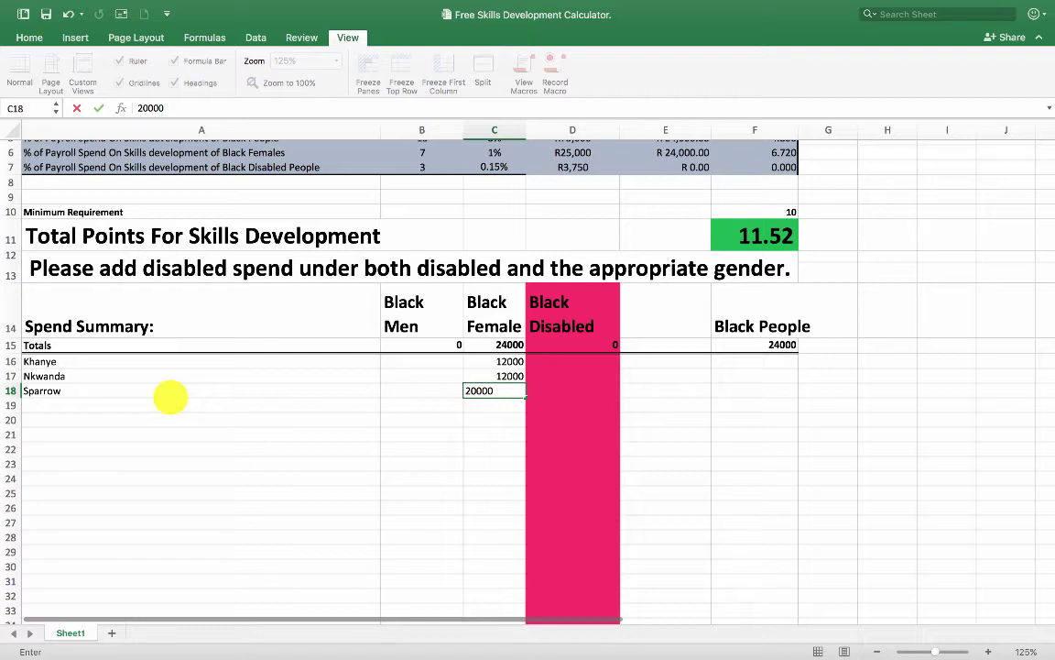
key(Tab)
text(20)
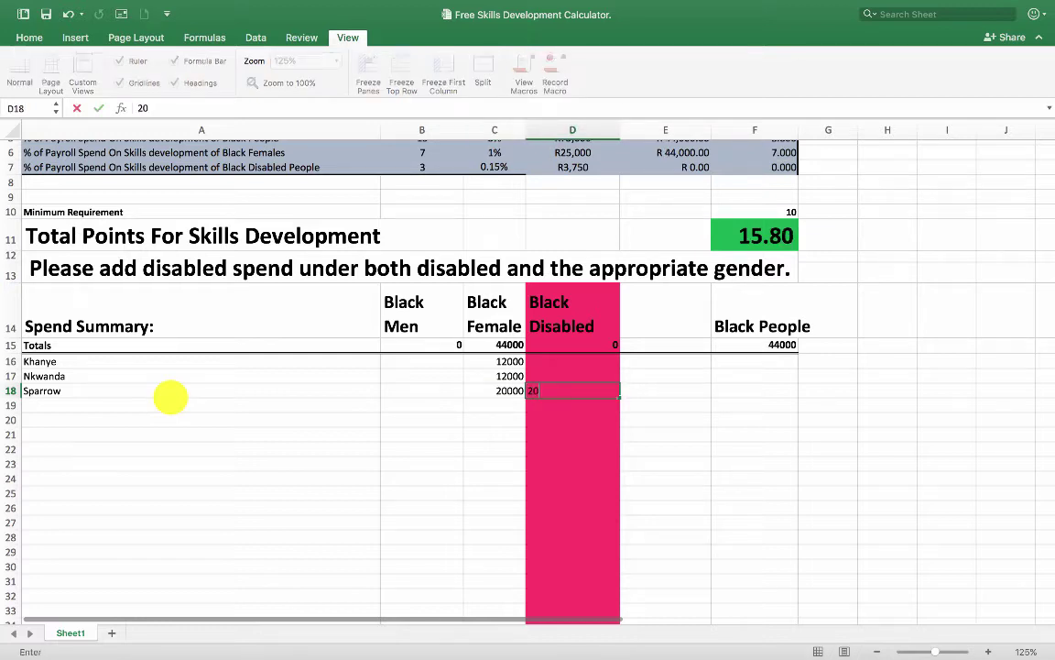
text(000)
key(Return)
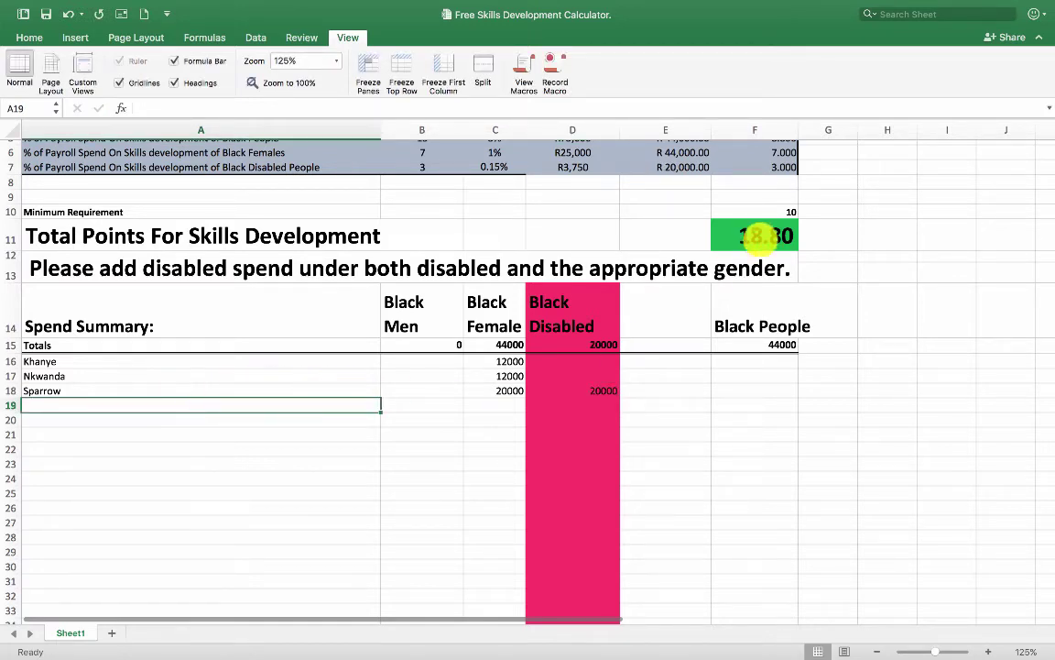
scroll(712, 238, up, 2)
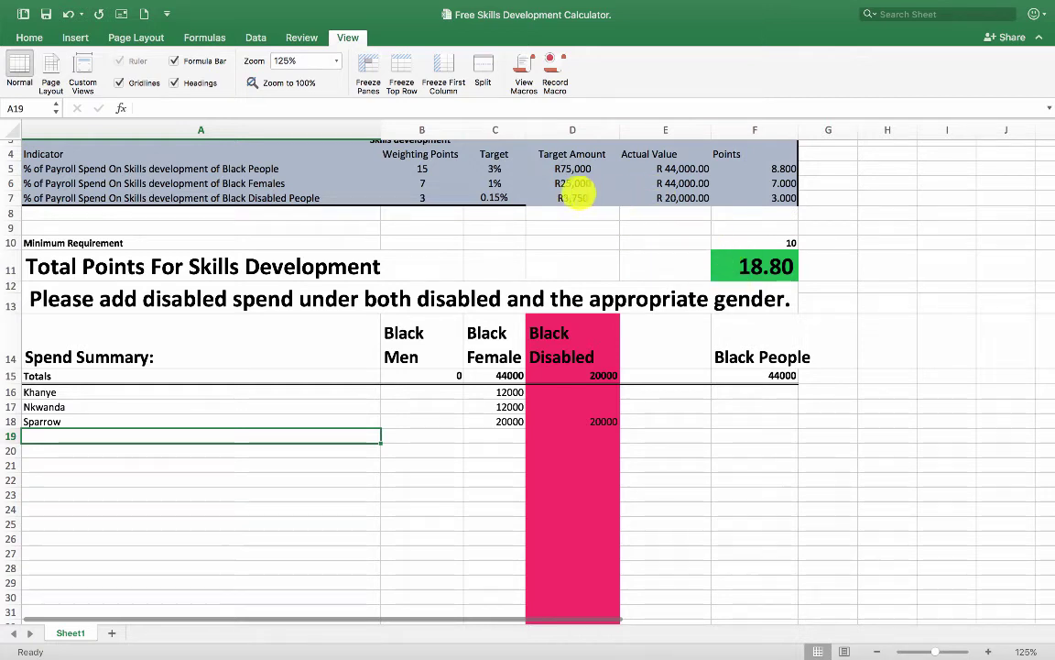
click(562, 185)
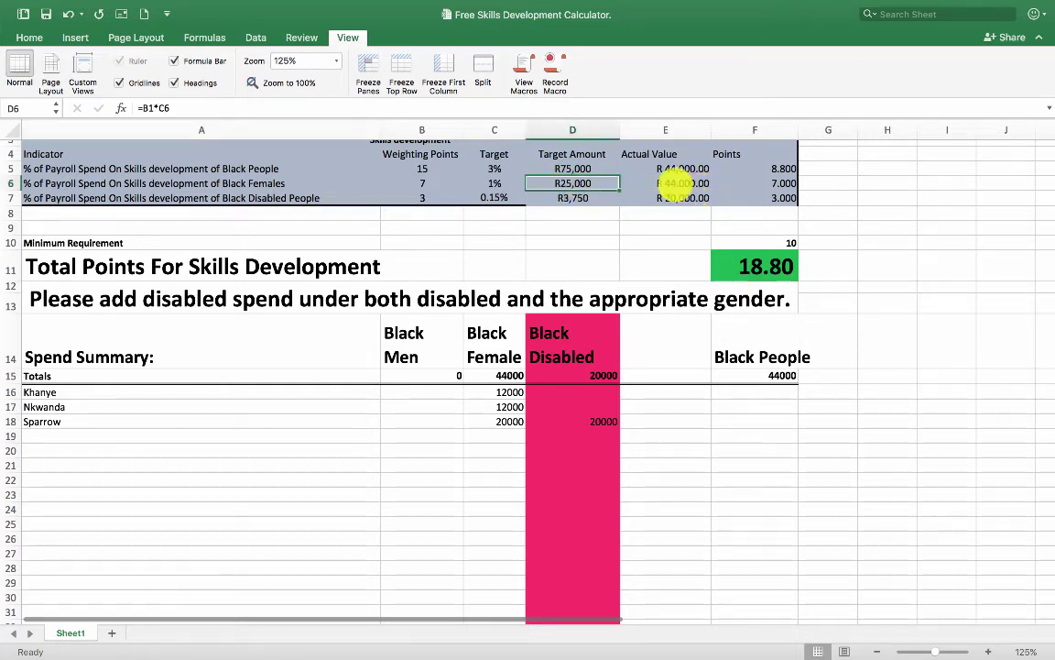
click(680, 183)
scroll(680, 184, down, 1)
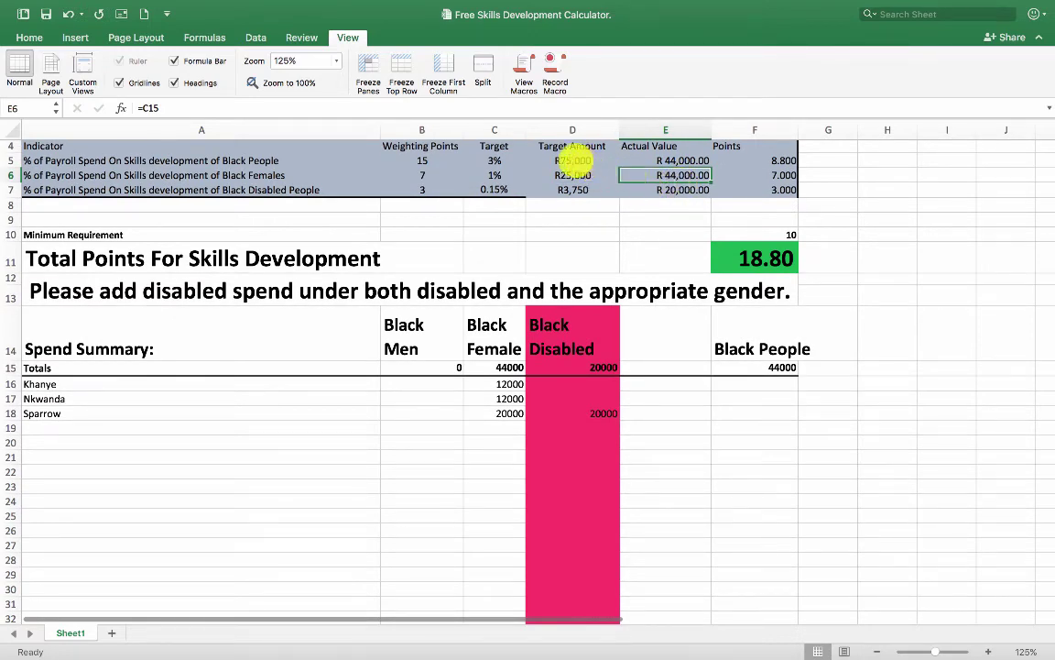
click(569, 157)
scroll(641, 158, down, 1)
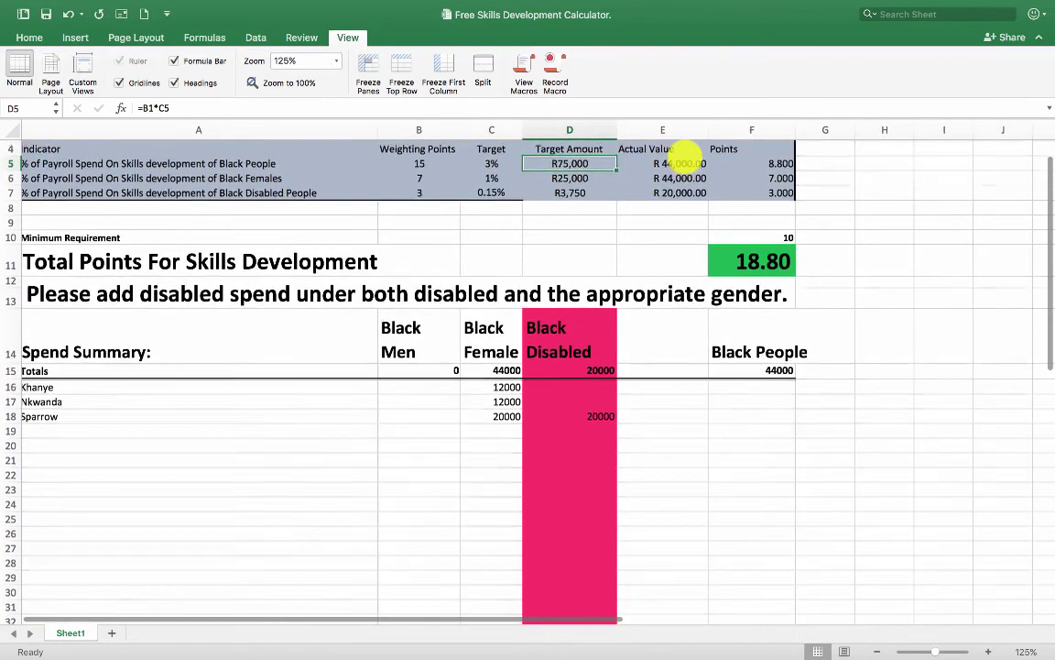
scroll(678, 160, down, 3)
scroll(688, 170, up, 6)
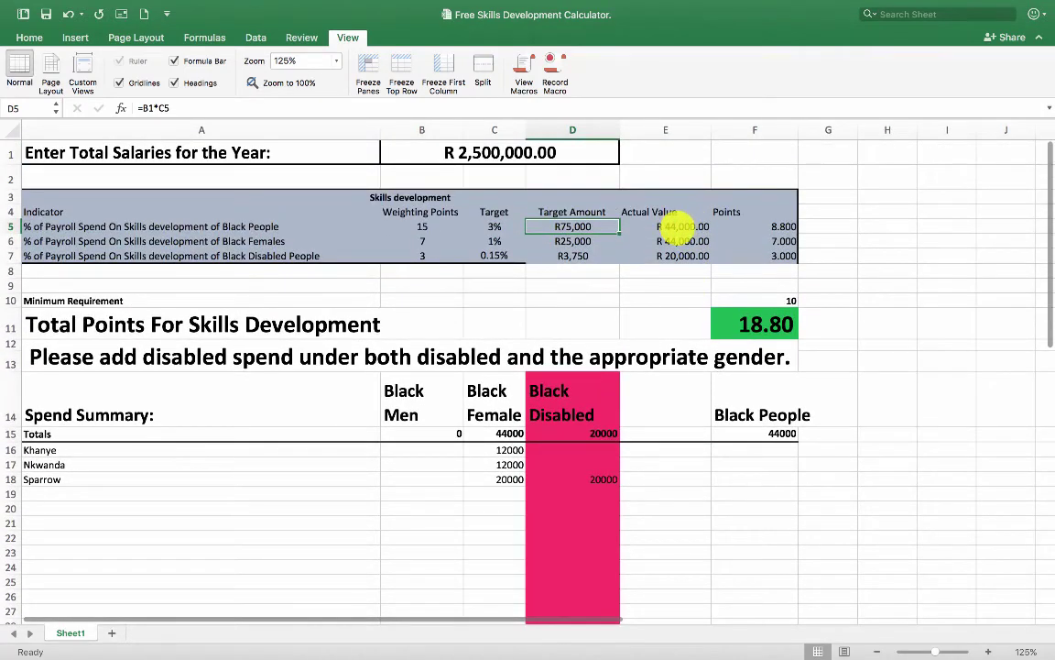
click(678, 227)
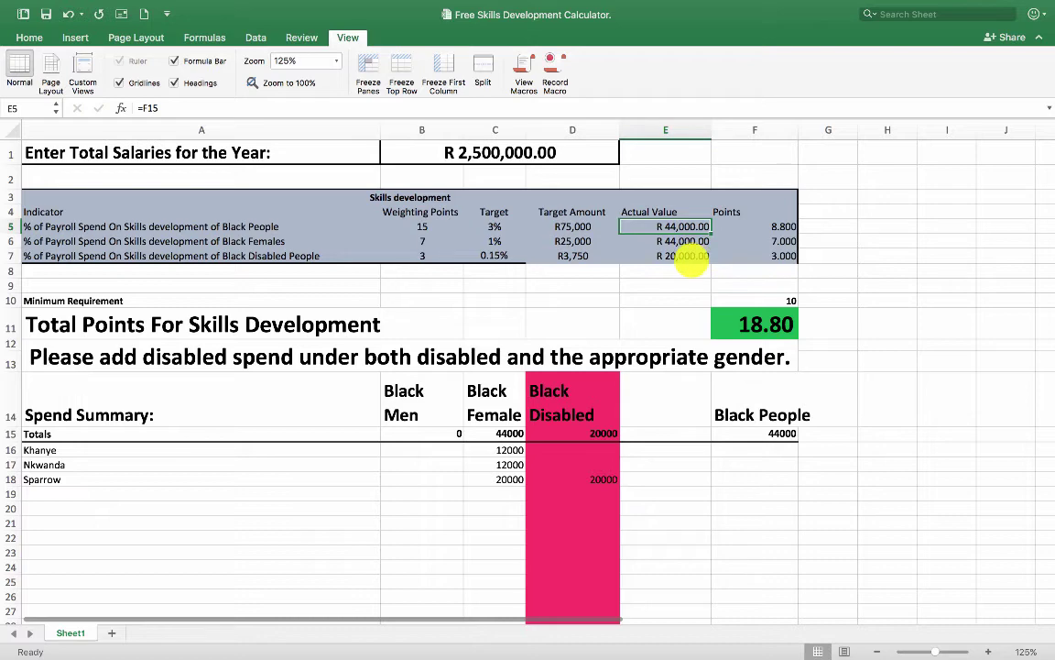
scroll(619, 273, down, 1)
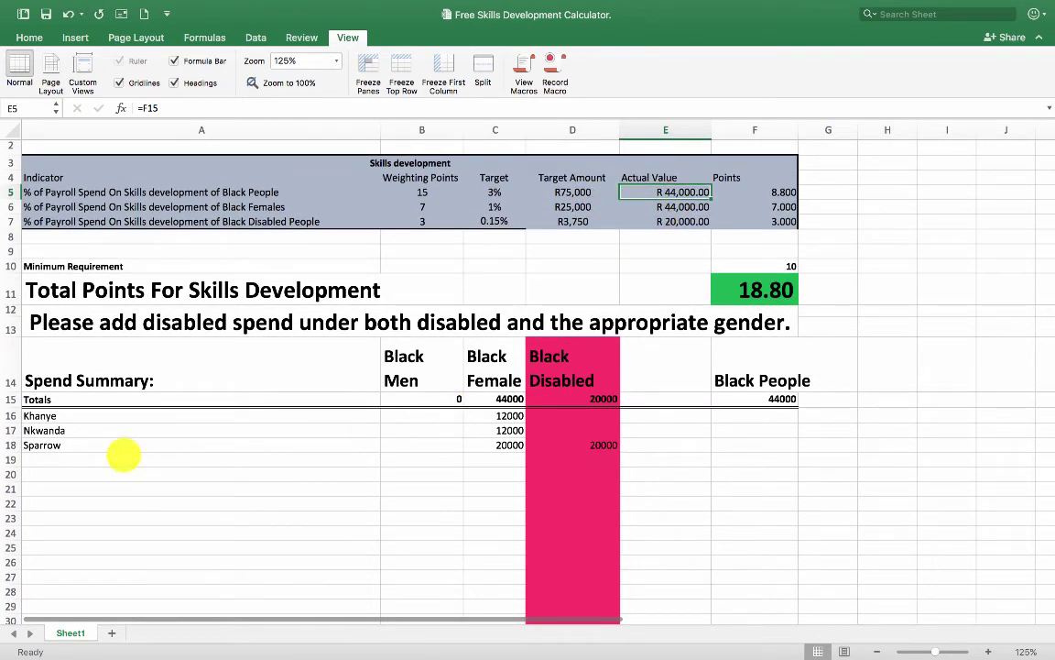
Step: Add a row 19 learner with 24000 Black Men spend, then select the Black People target and actual amounts
click(106, 459)
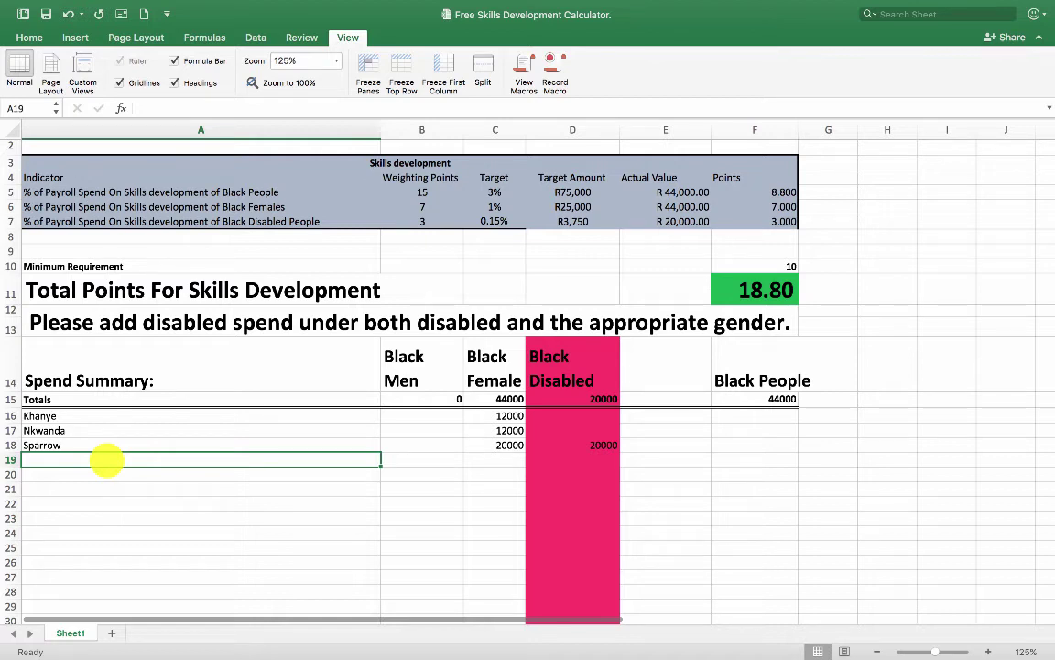
text(Jonas)
key(Tab)
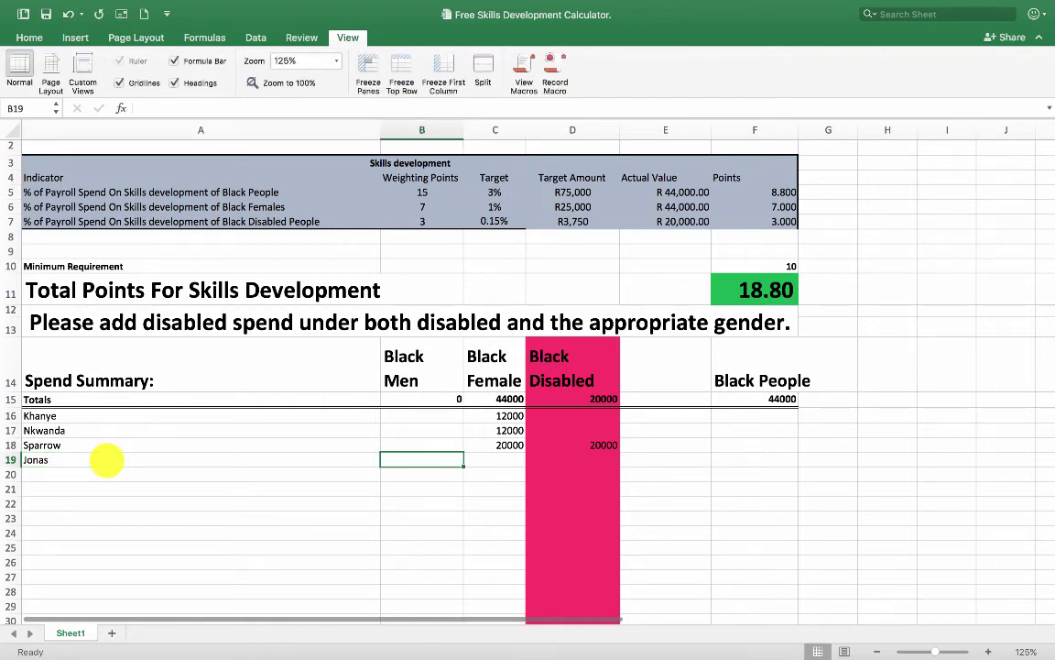
text(24000)
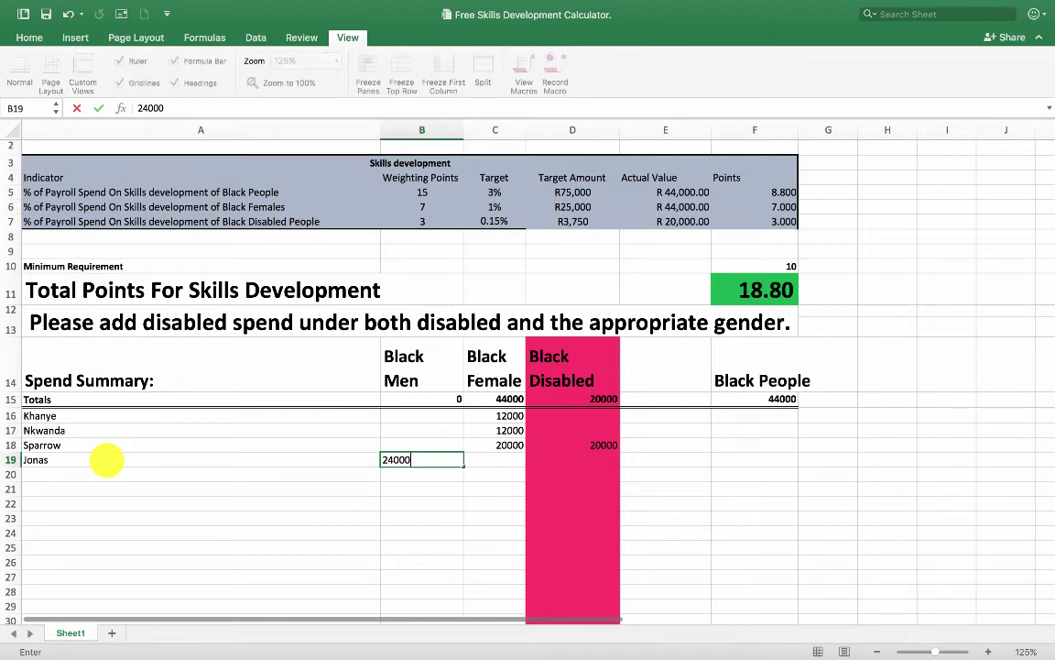
key(Tab)
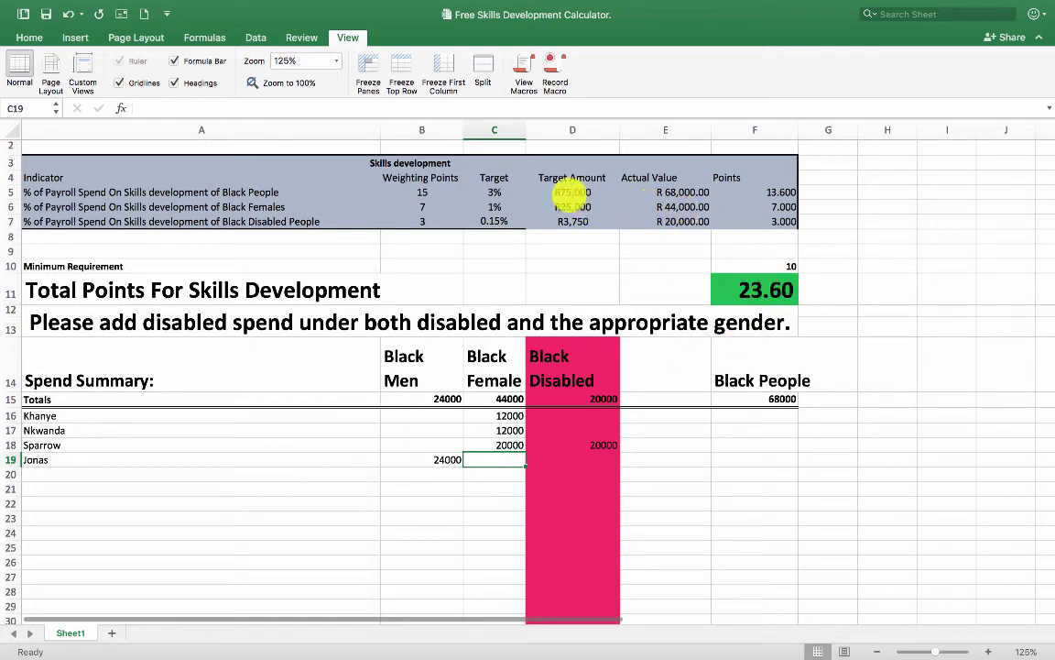
click(573, 192)
drag(573, 192, 684, 191)
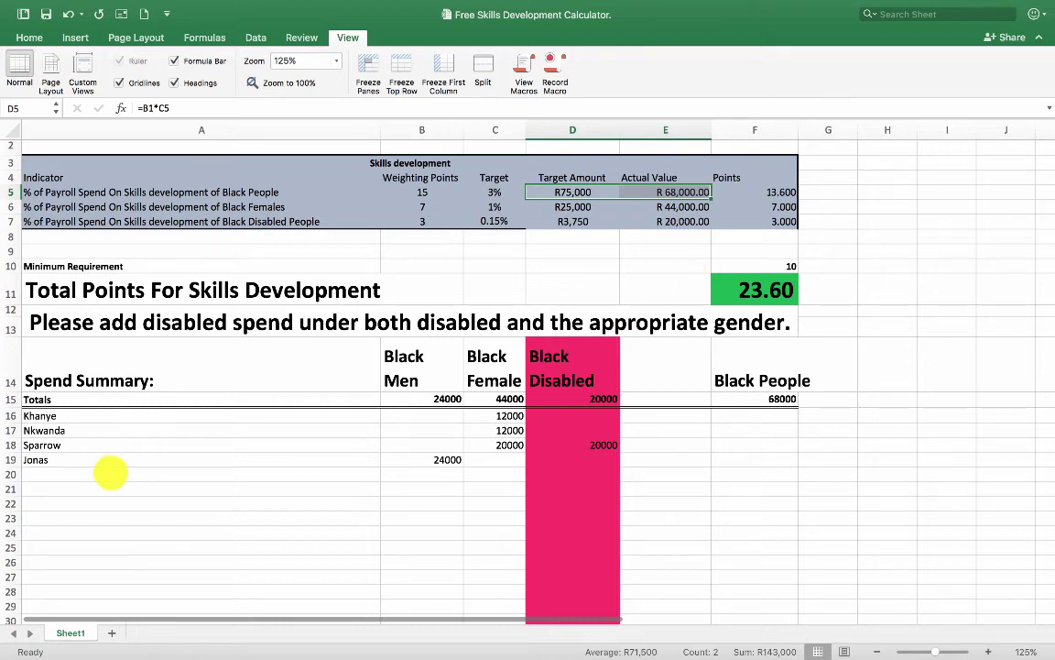
Step: Add a repeat entry for the third learner in row 20 with 7000 Black Female spend, then check total points
click(110, 473)
text(SPARROW)
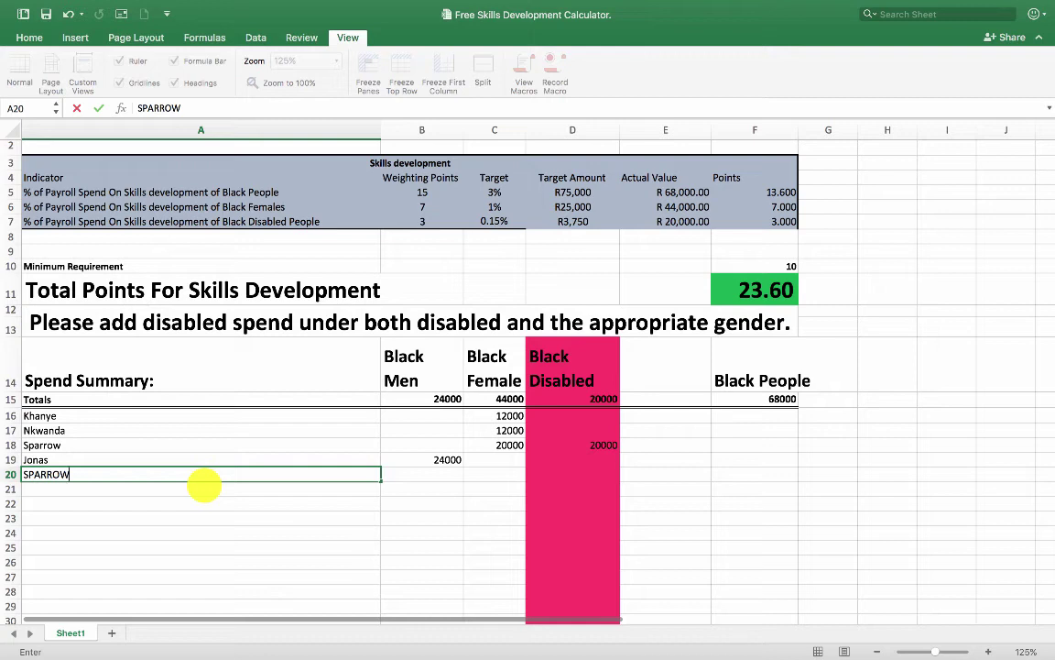
key(BackSpace)
key(BackSpace)
key(BackSpace)
key(BackSpace)
key(BackSpace)
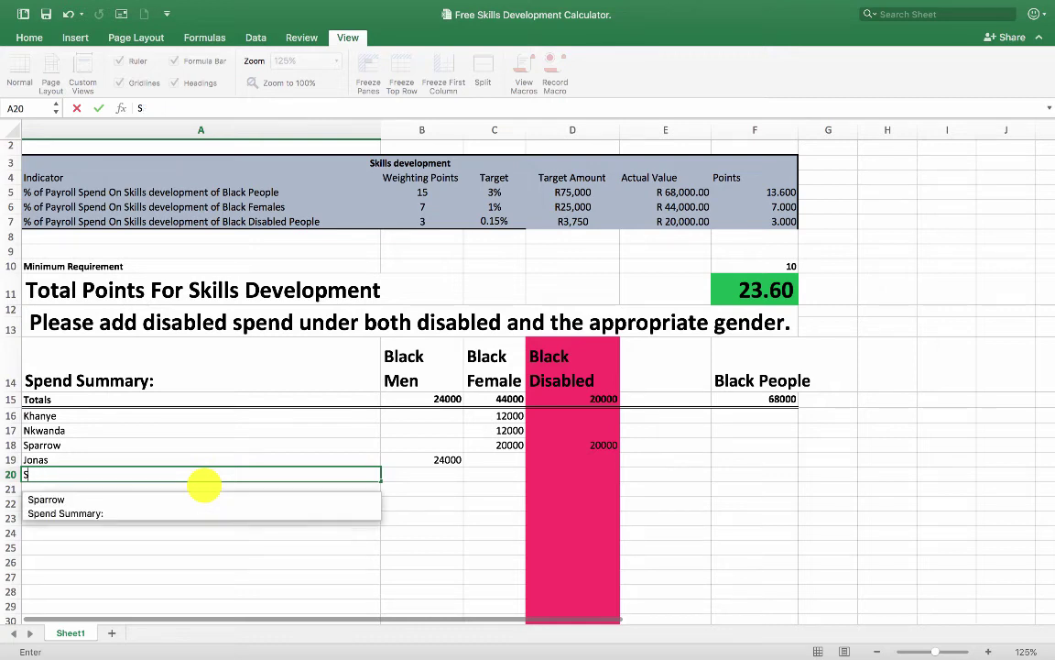
text(parrow)
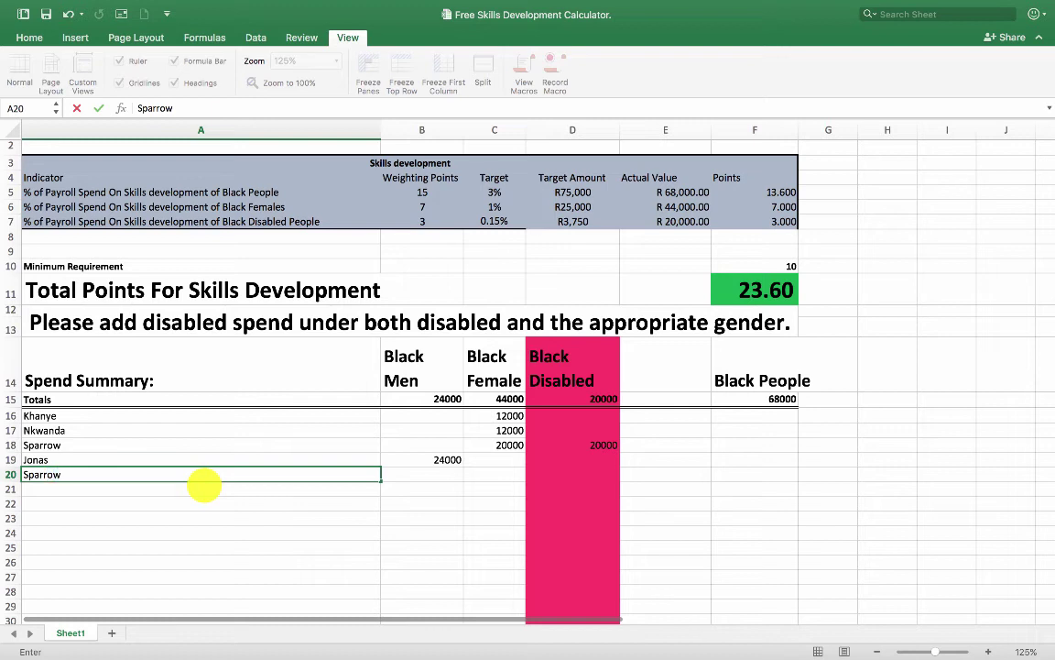
key(Tab)
key(Tab)
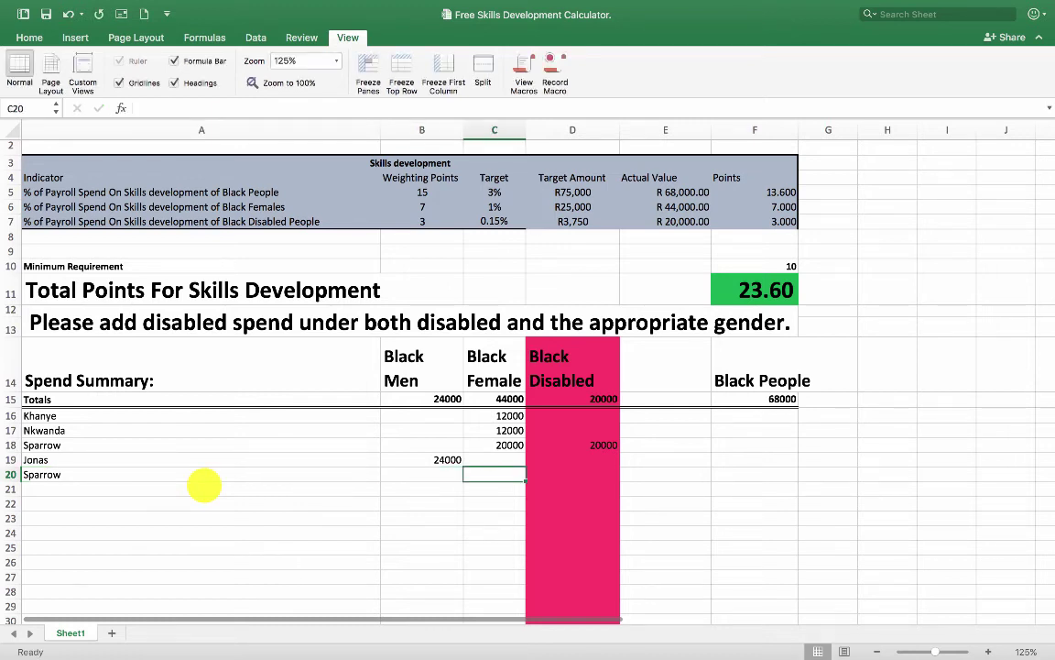
text(7000)
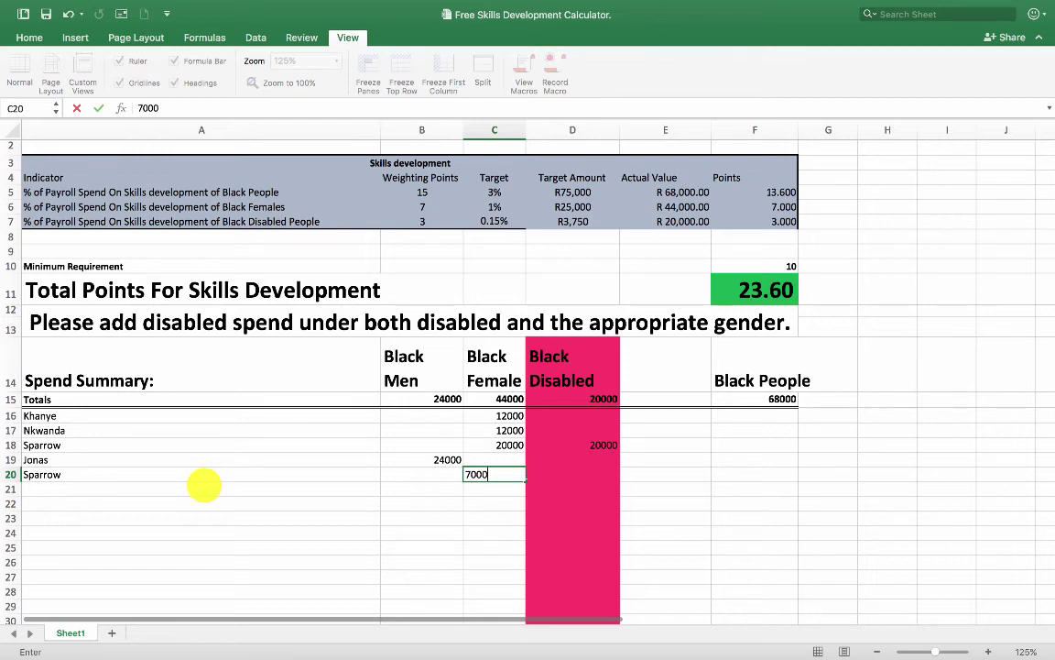
key(Tab)
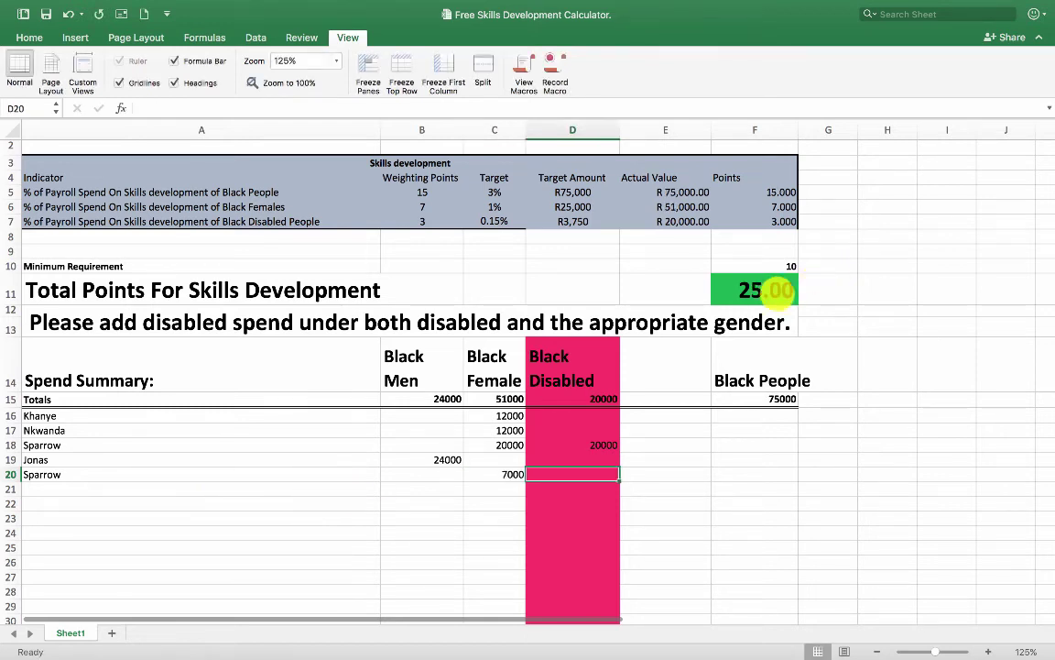
click(774, 289)
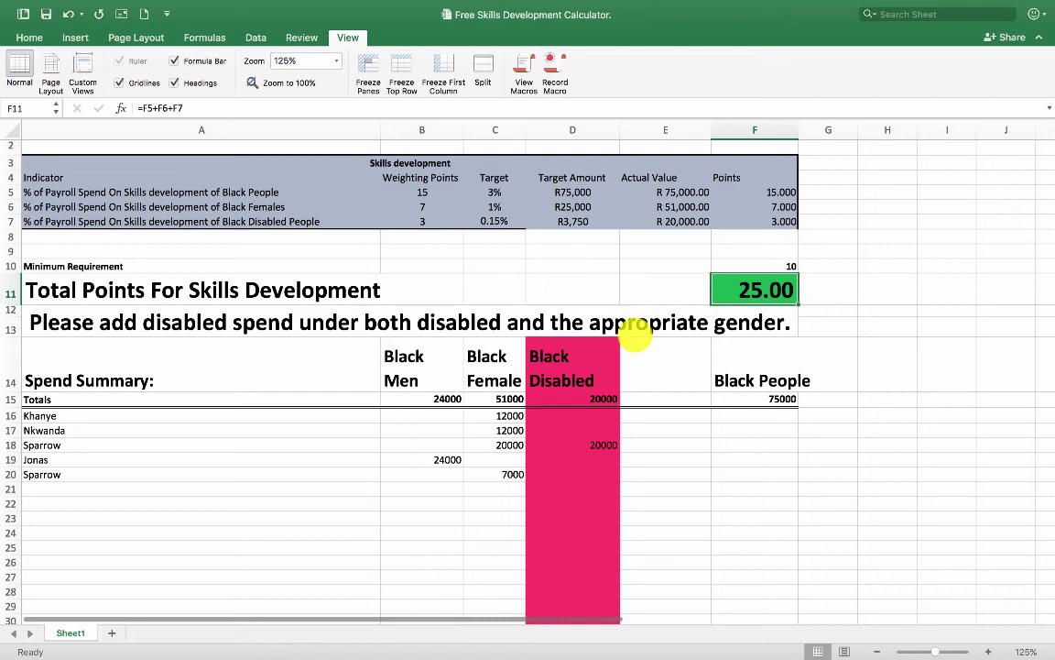
Step: Change cell C20's Black Female spend from 7000 to 10000
scroll(635, 337, up, 1)
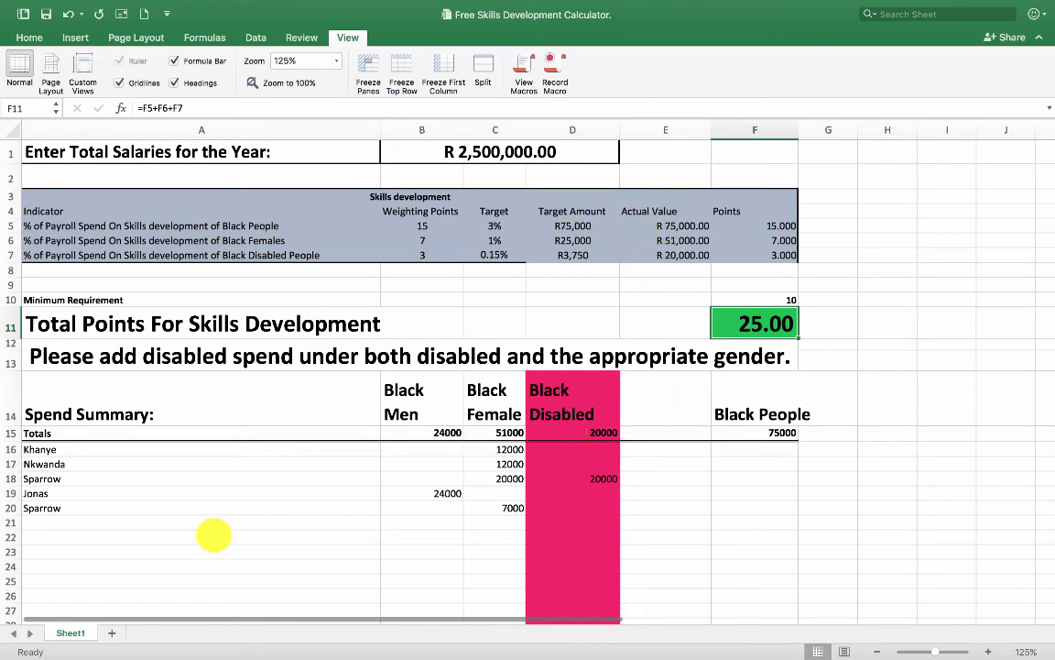
click(502, 509)
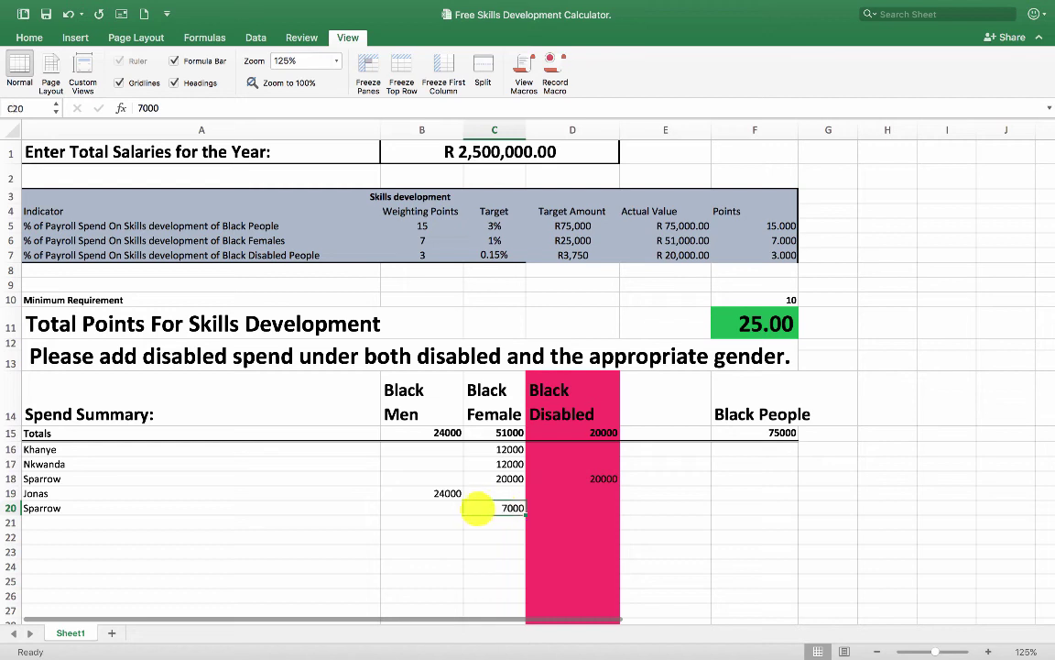
double_click(495, 509)
drag(495, 509, 516, 504)
text(10000)
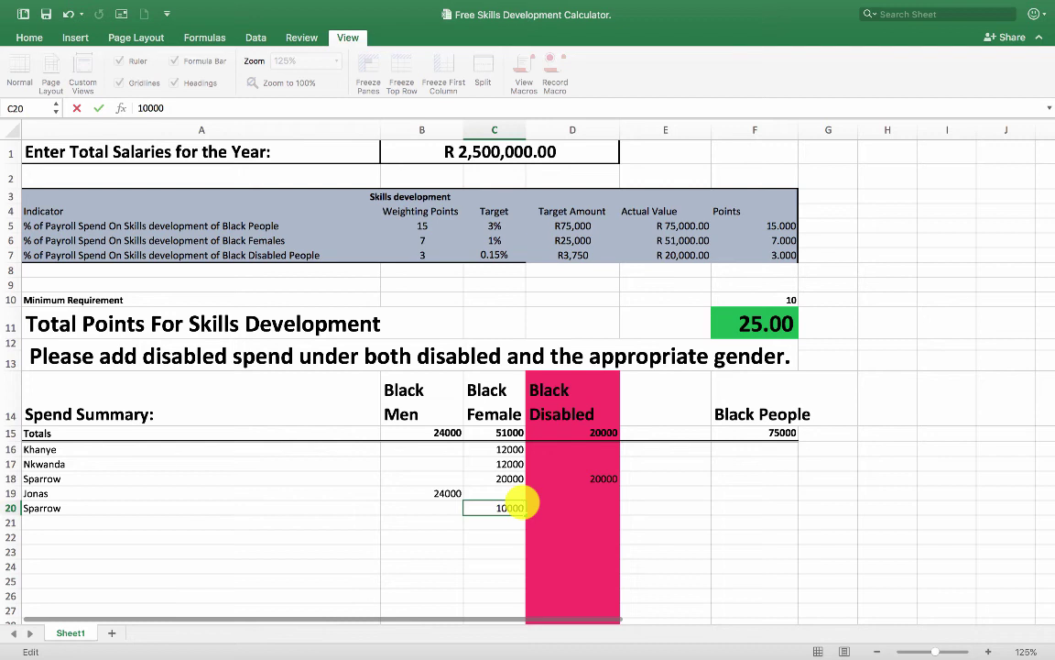
key(Return)
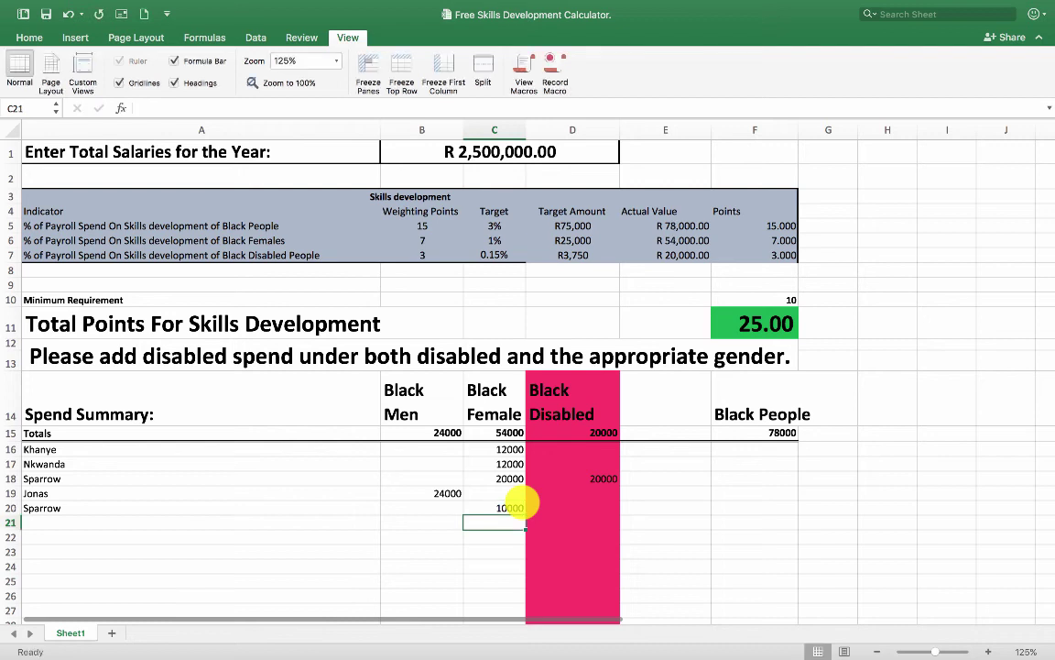